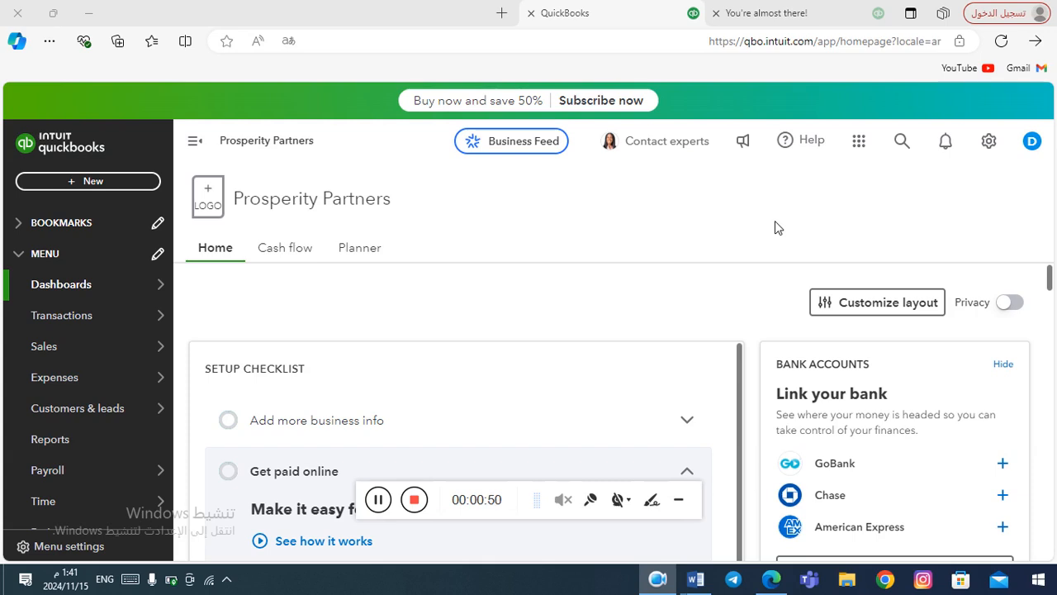
Open Account and Settings from the gear menu to view Prosperity Partners' company details.
click(990, 146)
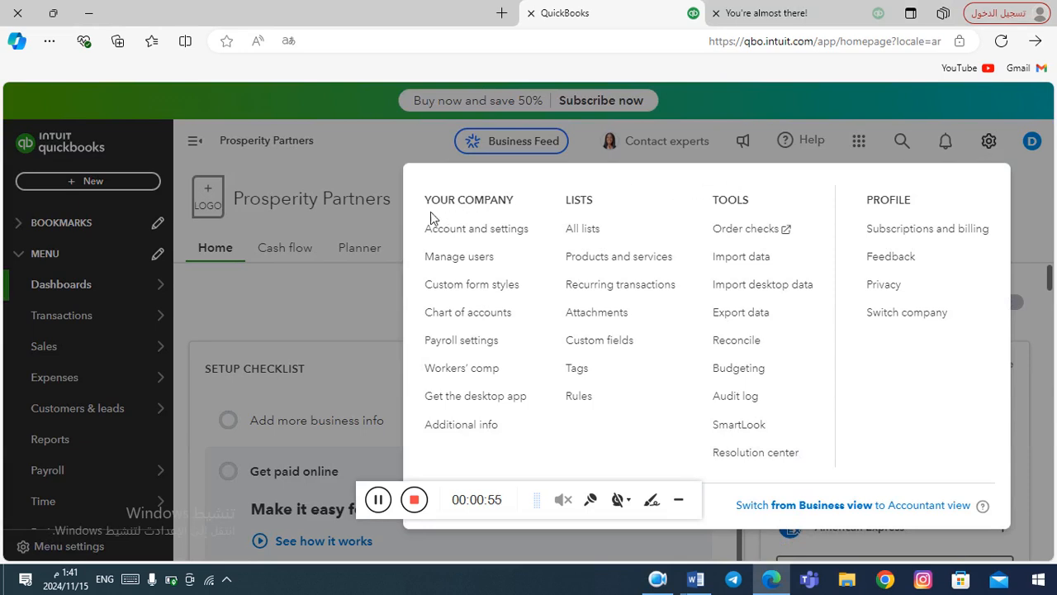
click(484, 237)
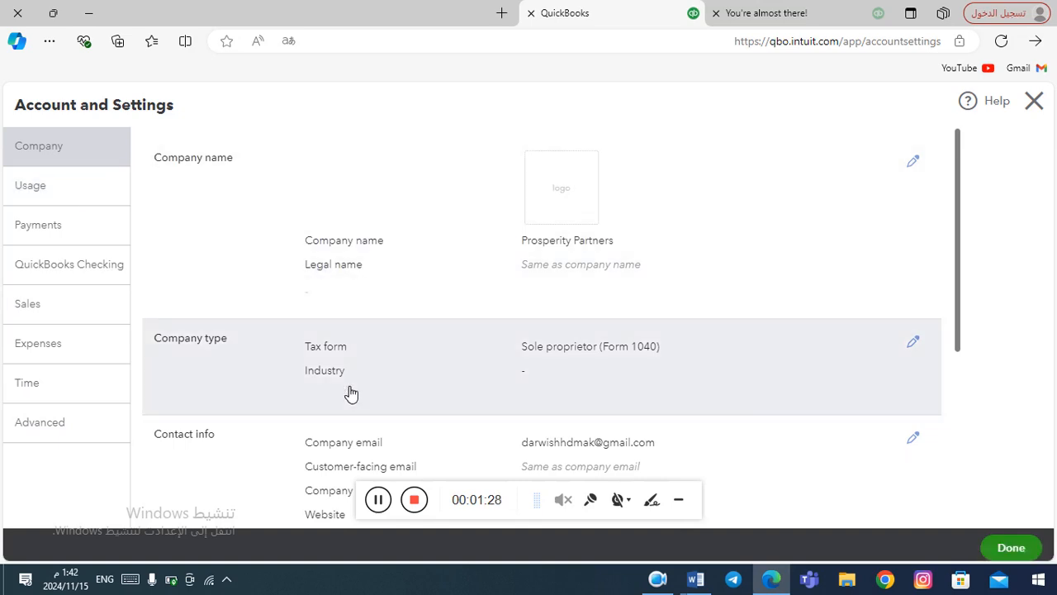
click(381, 502)
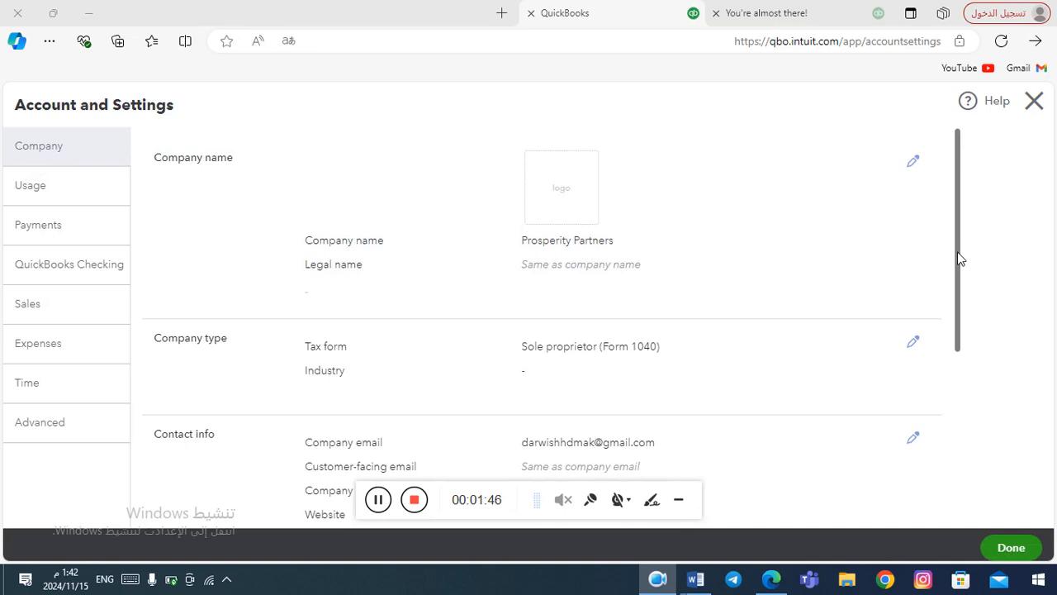
drag(958, 257, 943, 220)
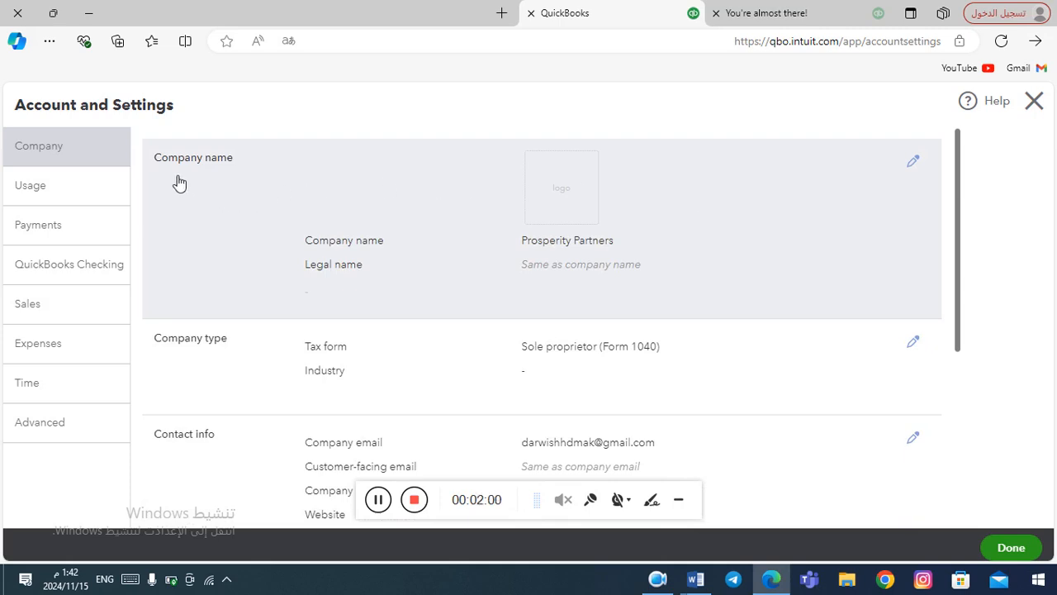
Re-save the company name section, keeping 'Prosperity Partners' as the company name.
click(913, 164)
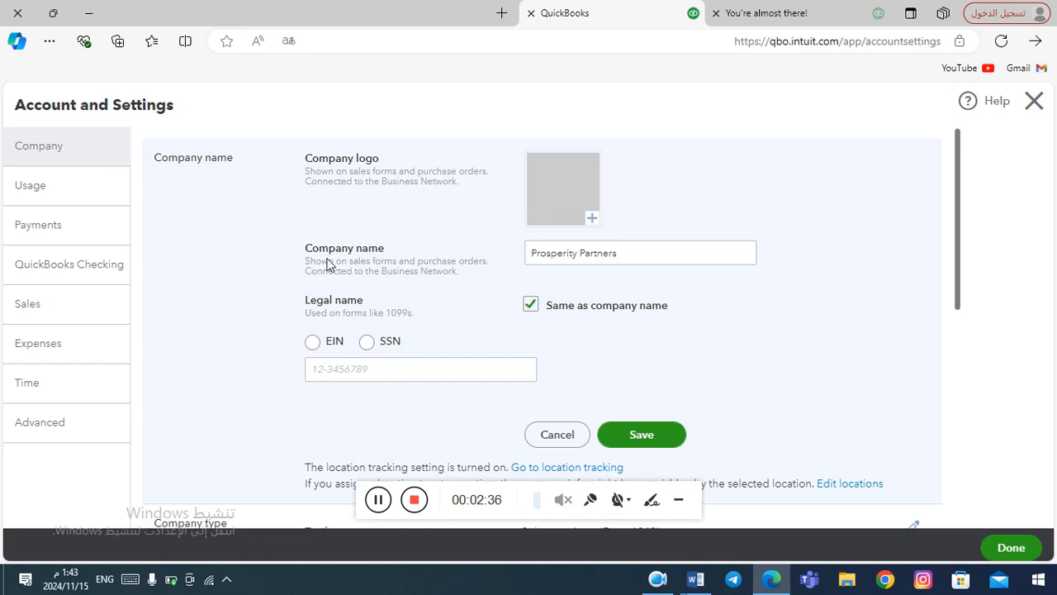
click(625, 259)
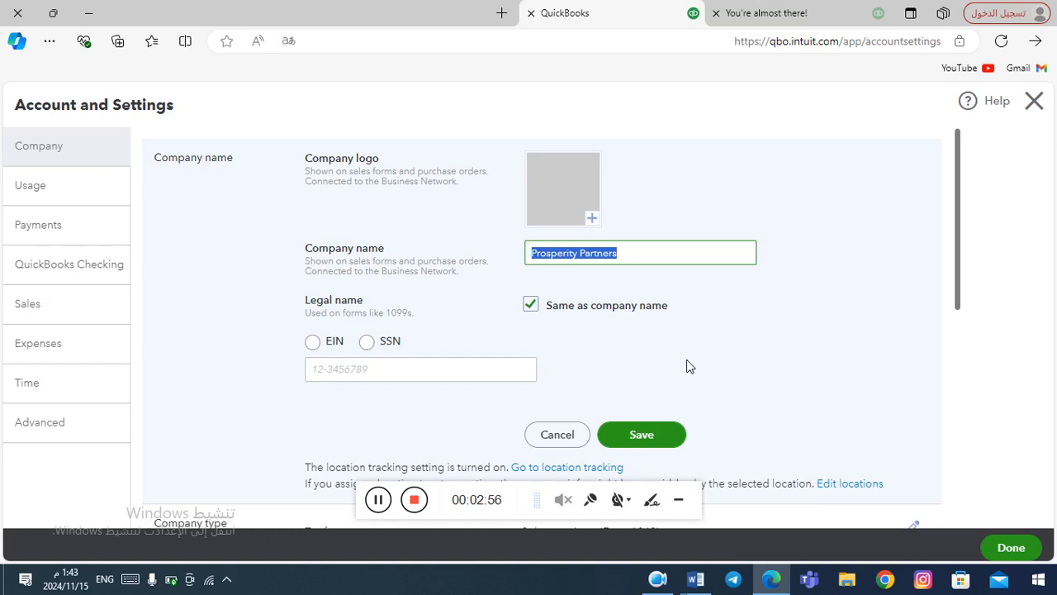
click(651, 439)
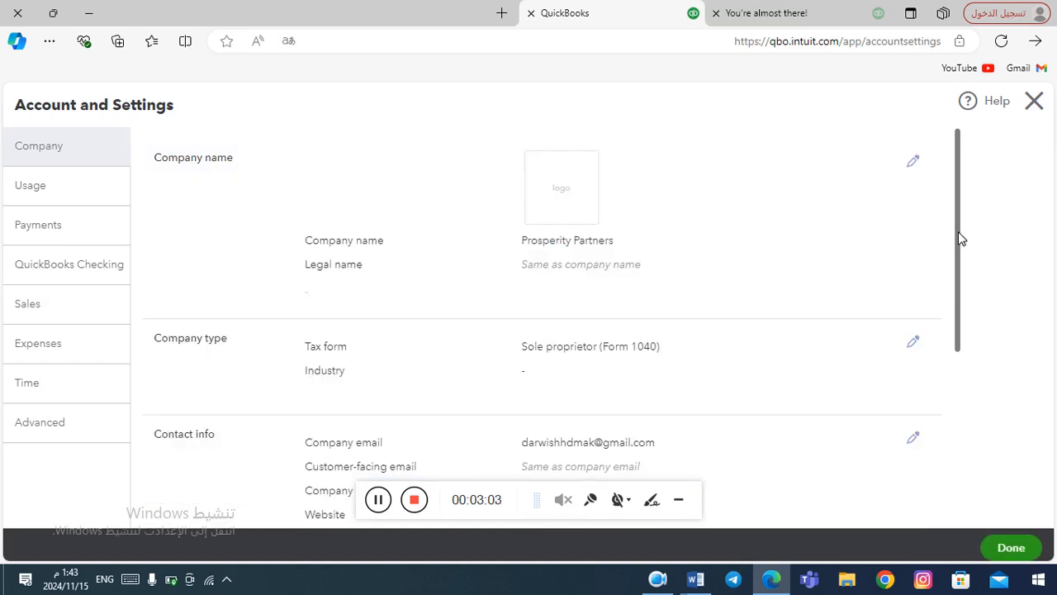
Browse the company type's tax form choices and keep Sole proprietor (Form 1040).
drag(958, 232, 957, 278)
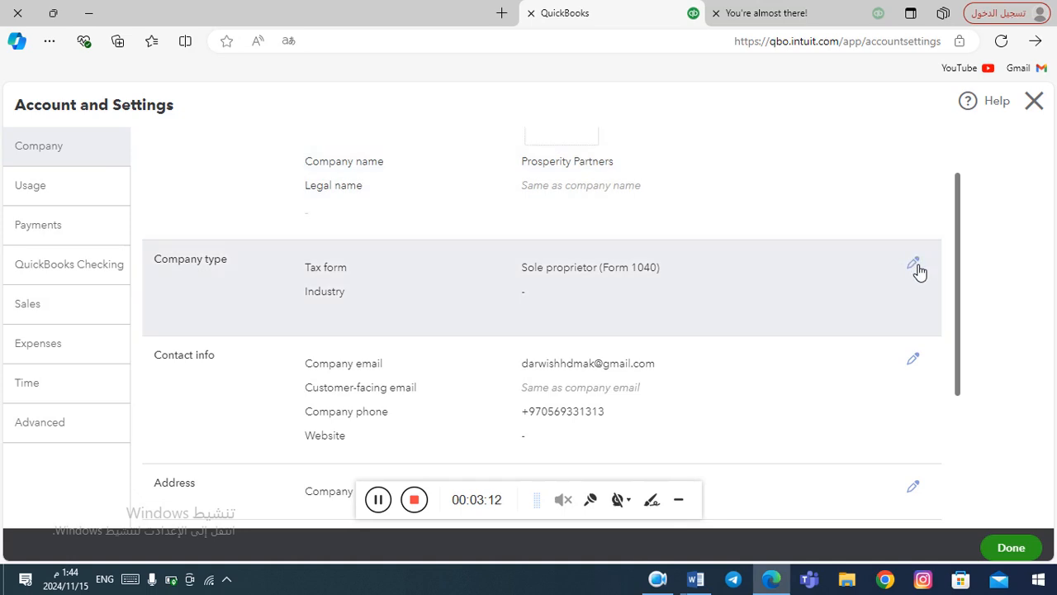
click(914, 264)
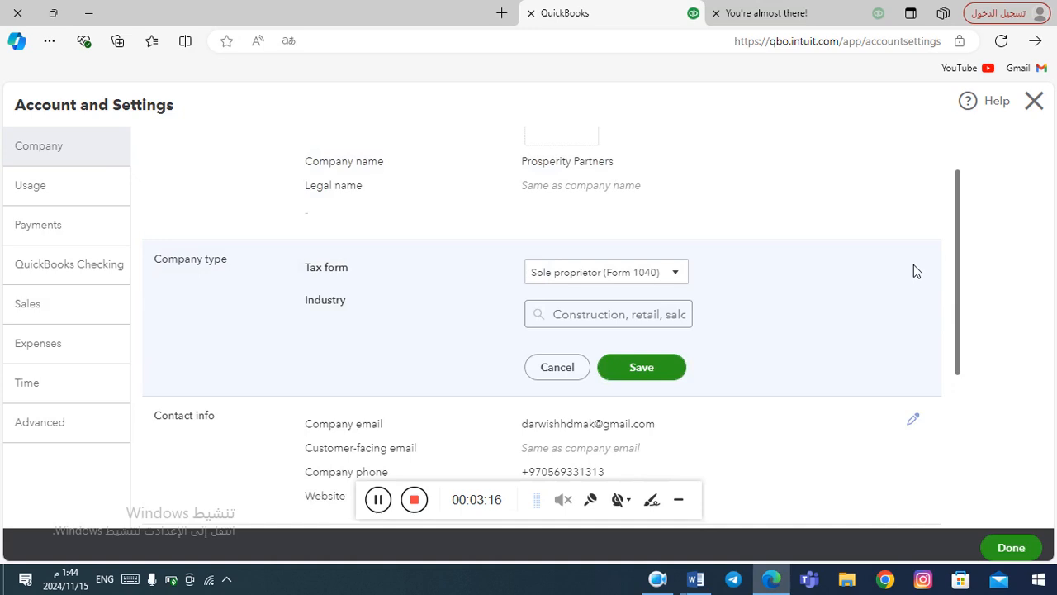
click(682, 280)
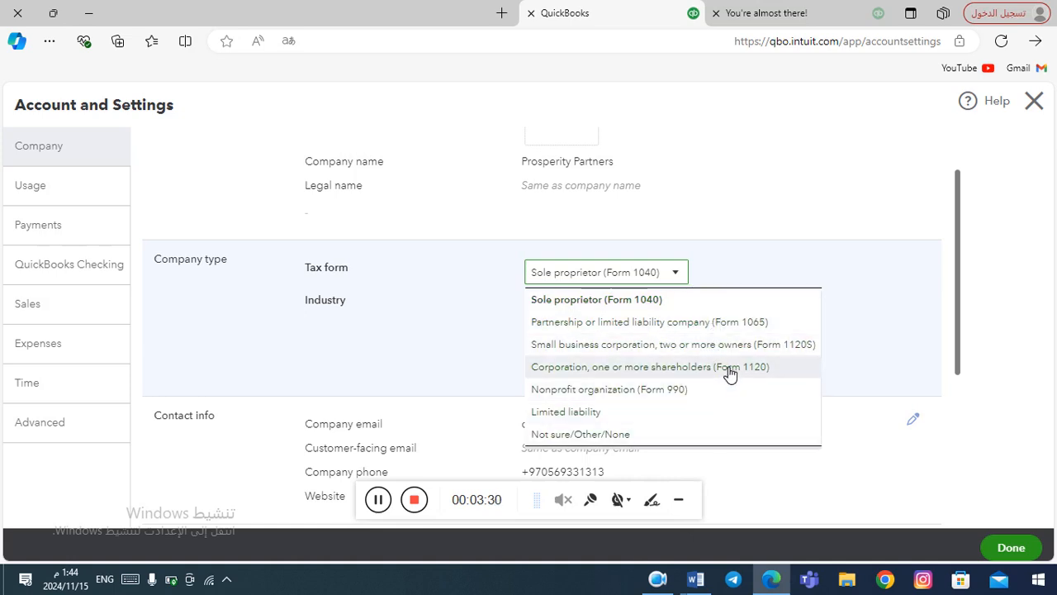
click(678, 274)
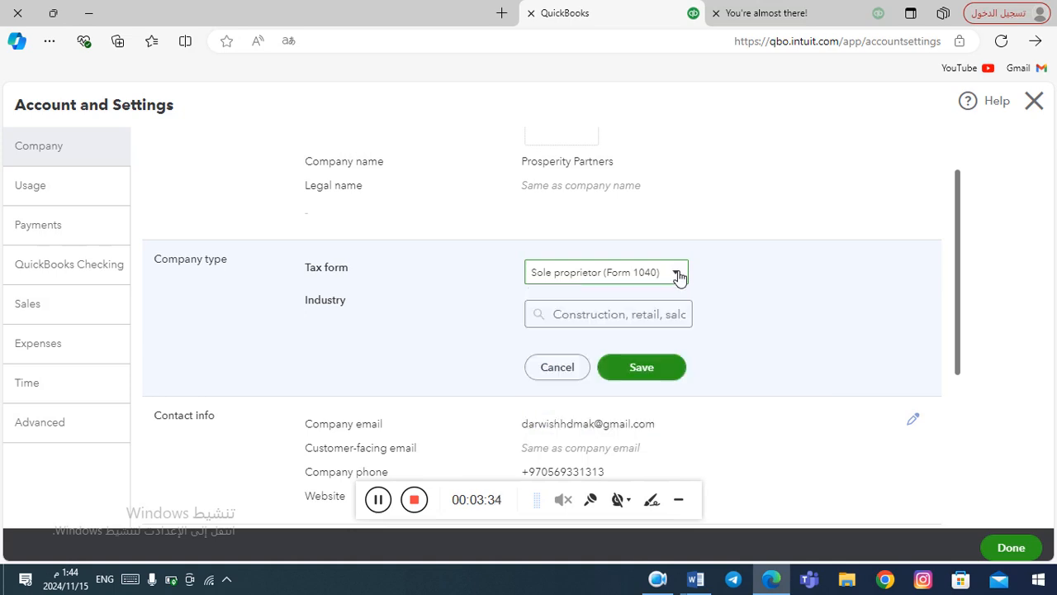
click(678, 274)
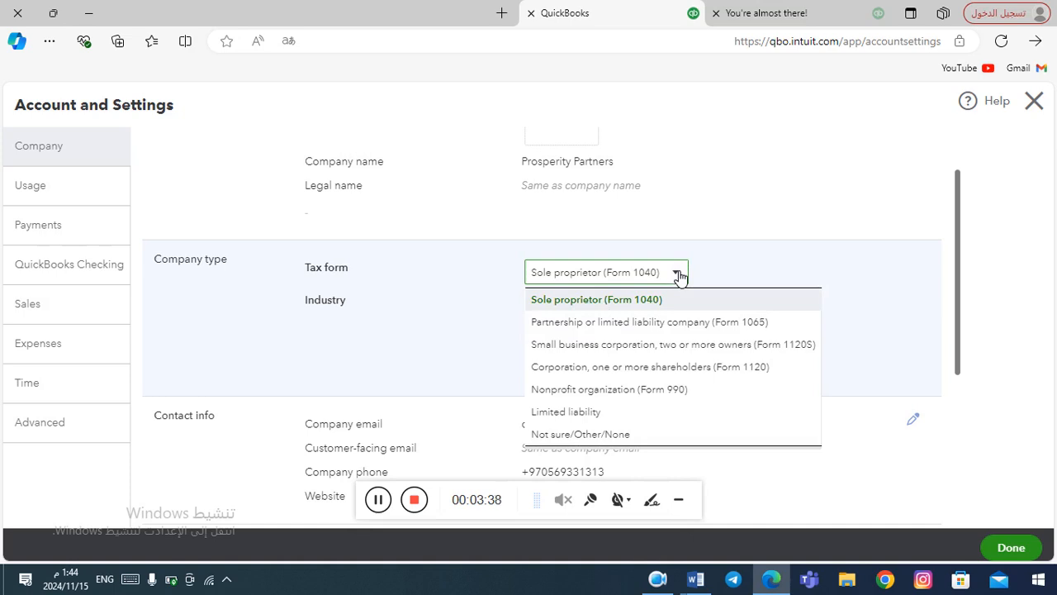
click(678, 274)
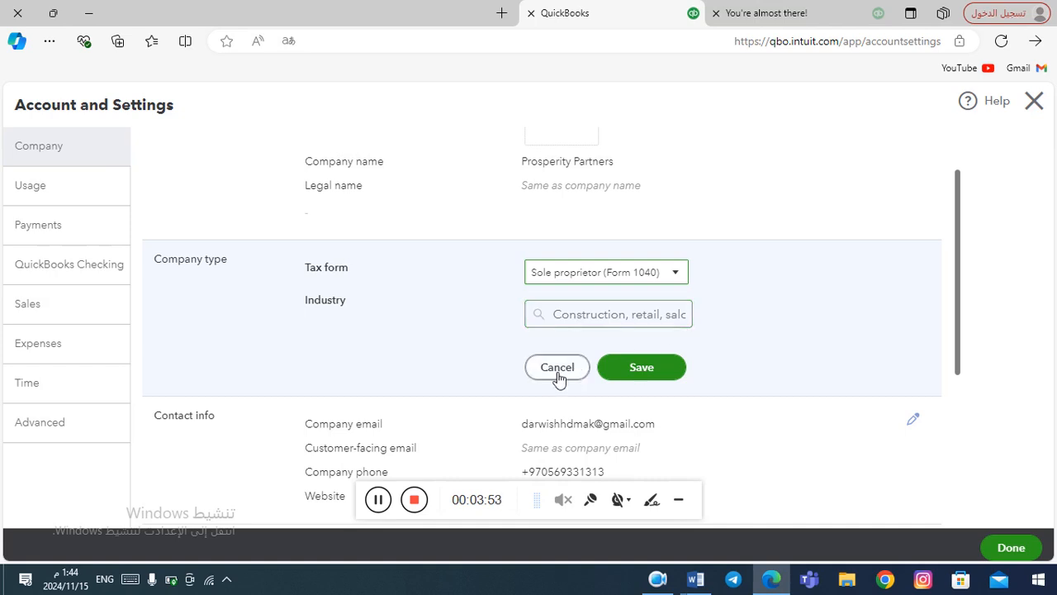
click(648, 369)
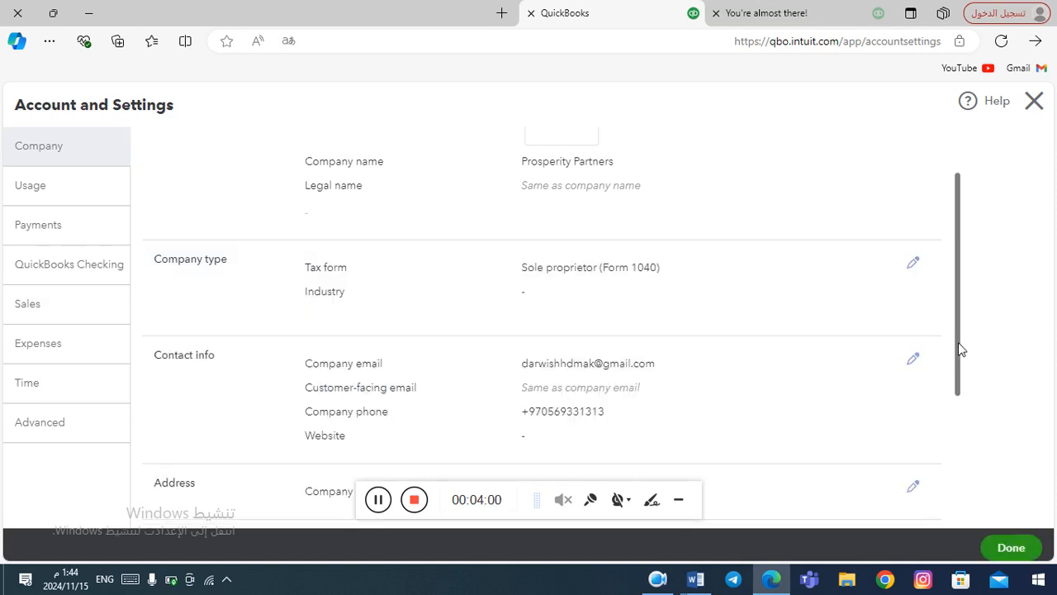
Open the contact info editor to view the company email, phone and website fields.
drag(959, 349, 957, 408)
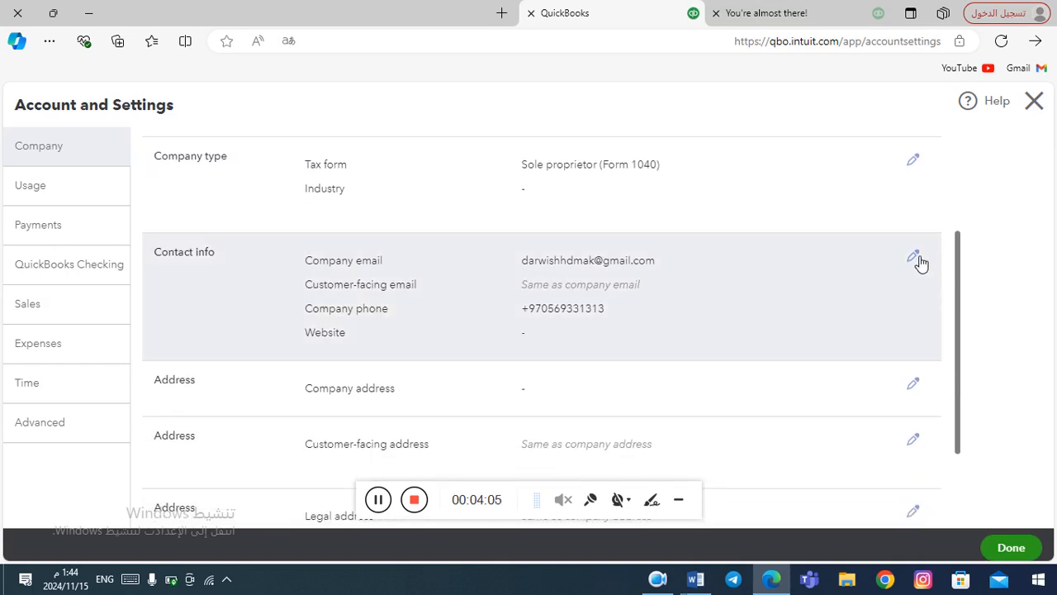
click(914, 260)
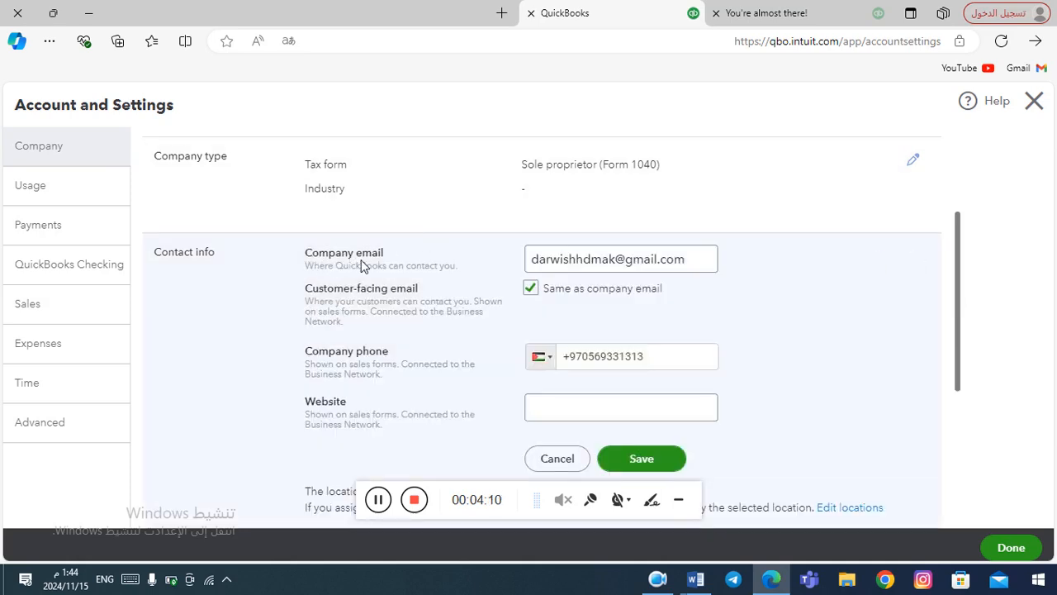
click(579, 271)
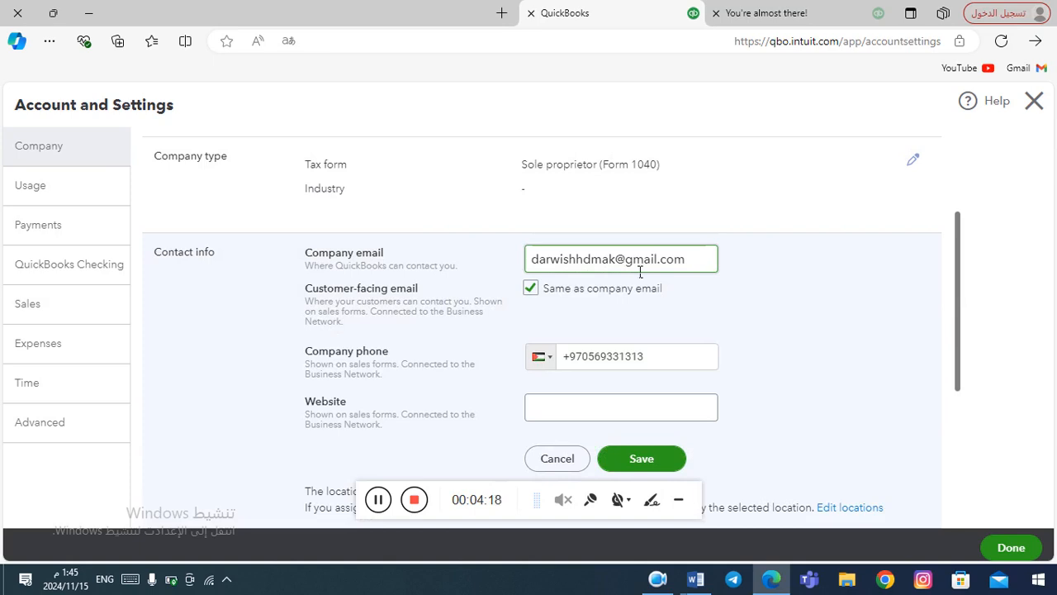
click(441, 269)
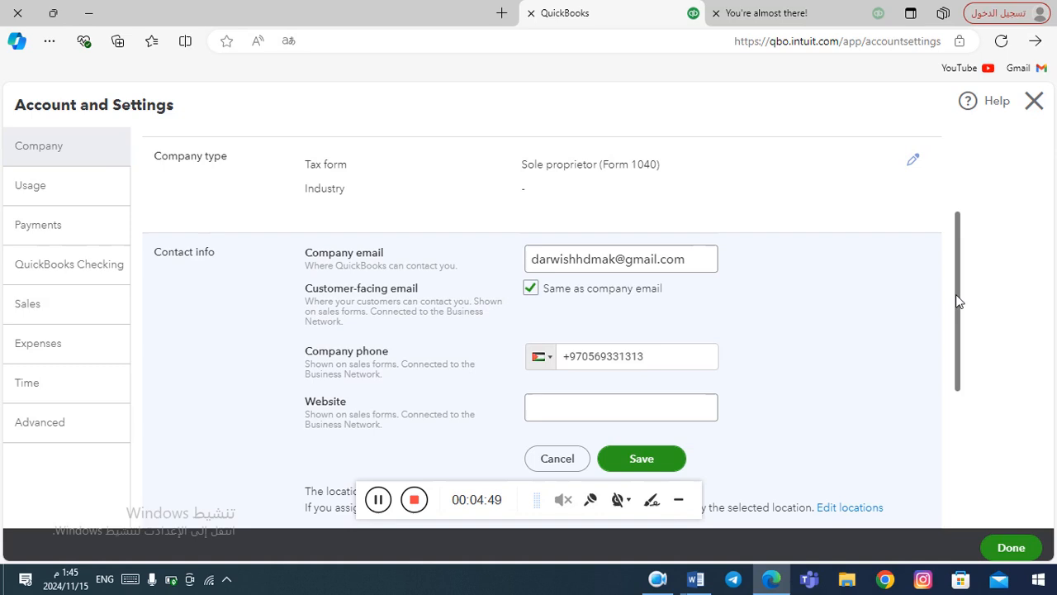
drag(956, 294, 950, 421)
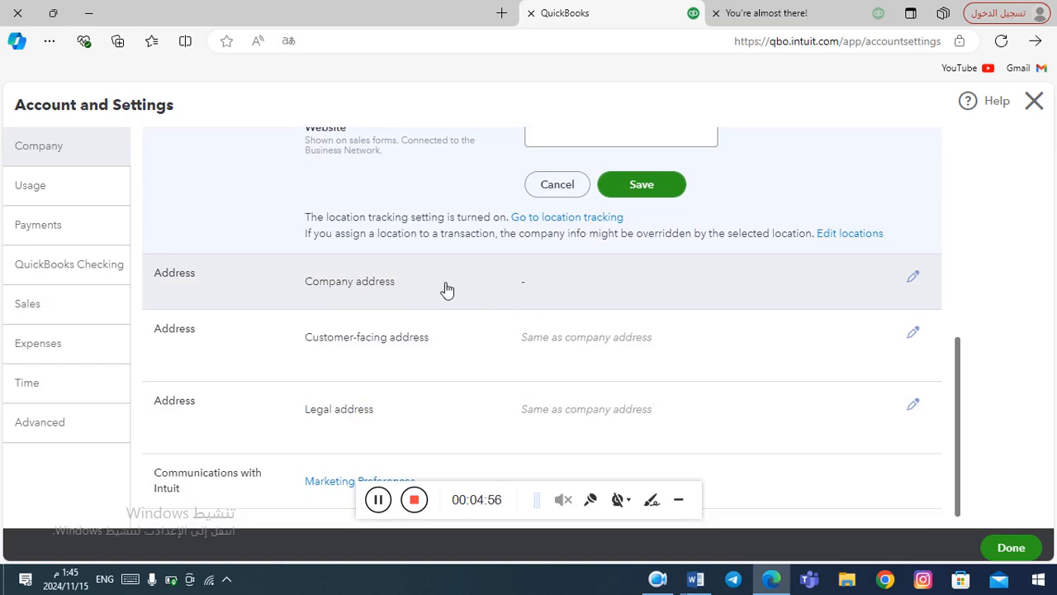
Try the company address search box, then switch to the Sales settings showing Net 30 terms.
click(446, 289)
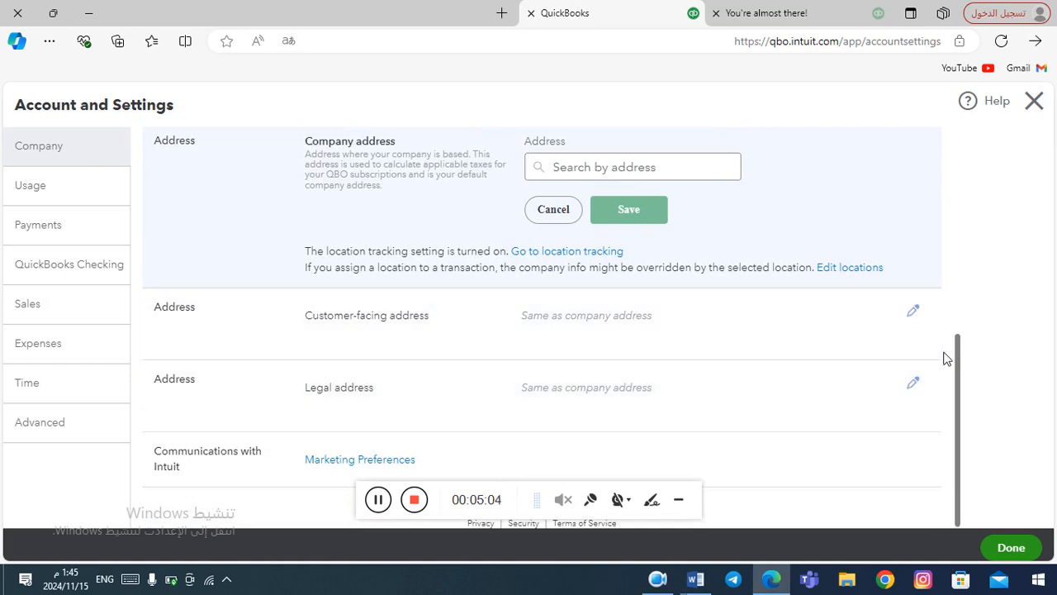
click(730, 175)
drag(958, 360, 956, 395)
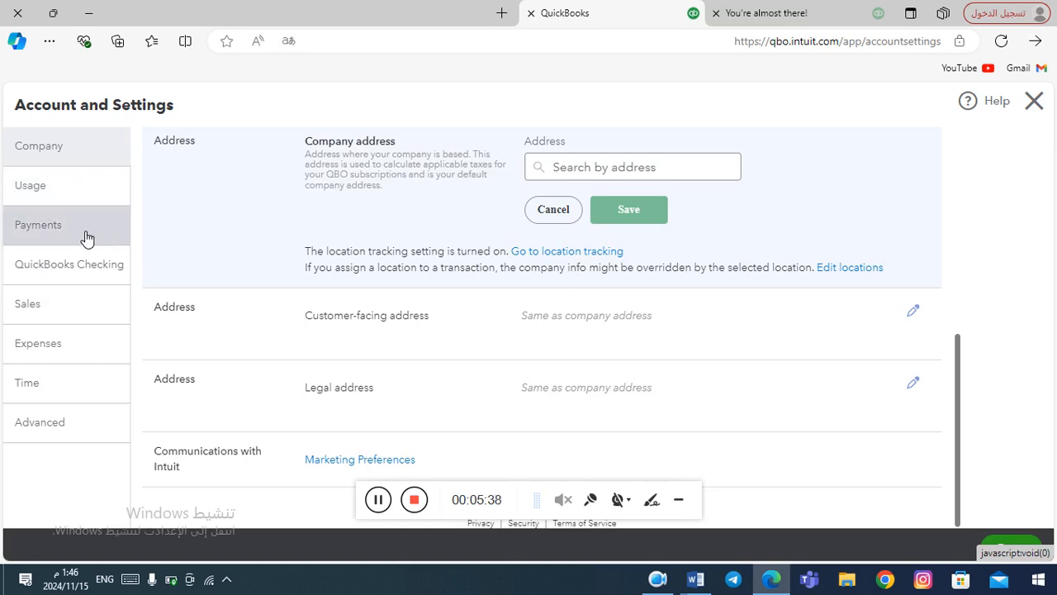
click(72, 313)
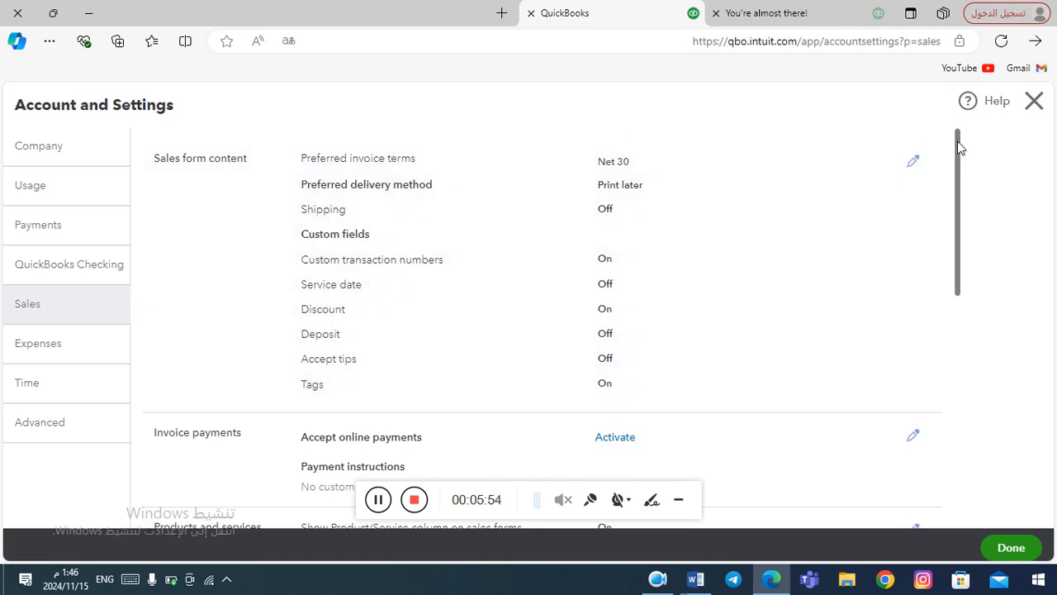
mouse_move(958, 146)
mouse_down()
mouse_move(958, 159)
mouse_move(955, 145)
mouse_up()
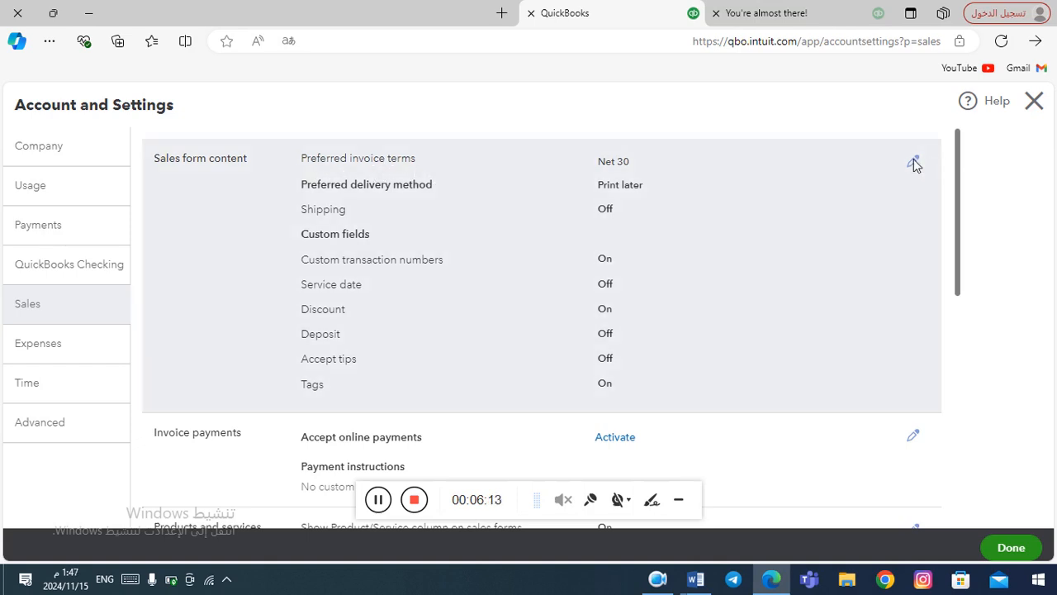
Check sales form terms, delivery options and Shipping, leaving Net 30, Print later and Shipping off.
click(913, 161)
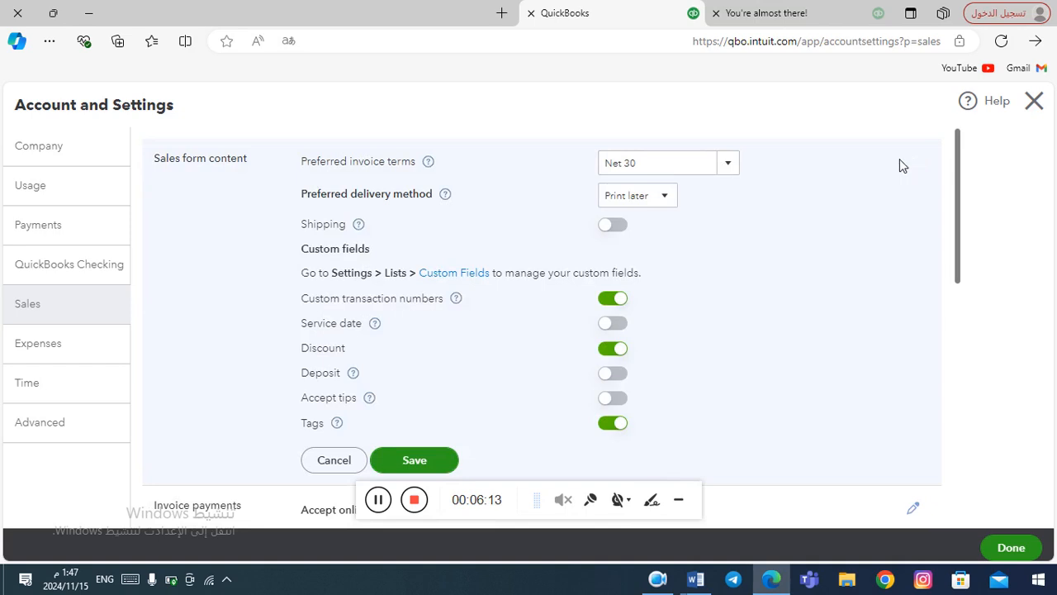
click(734, 170)
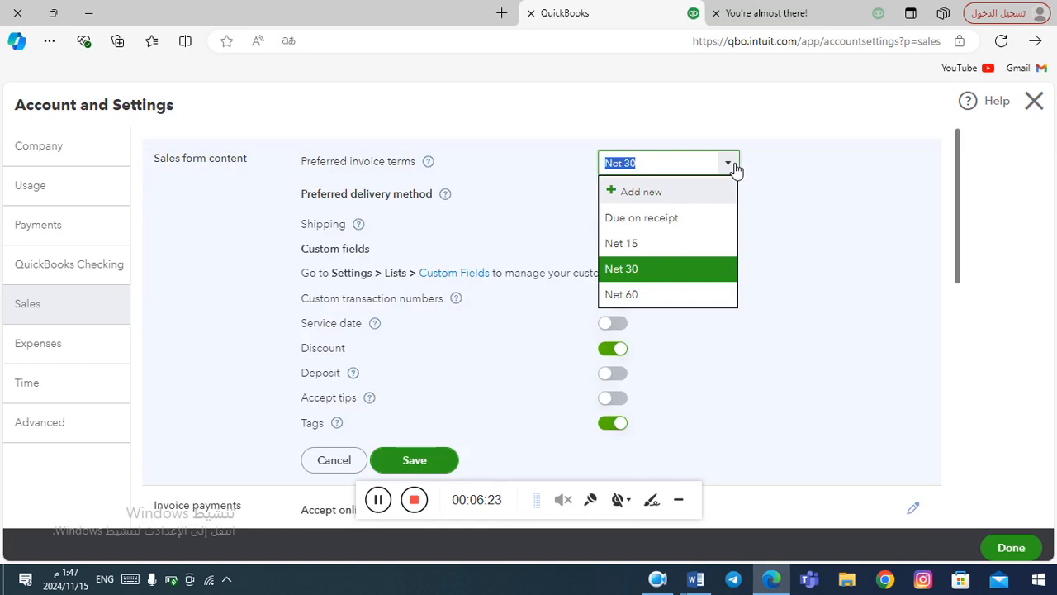
click(734, 169)
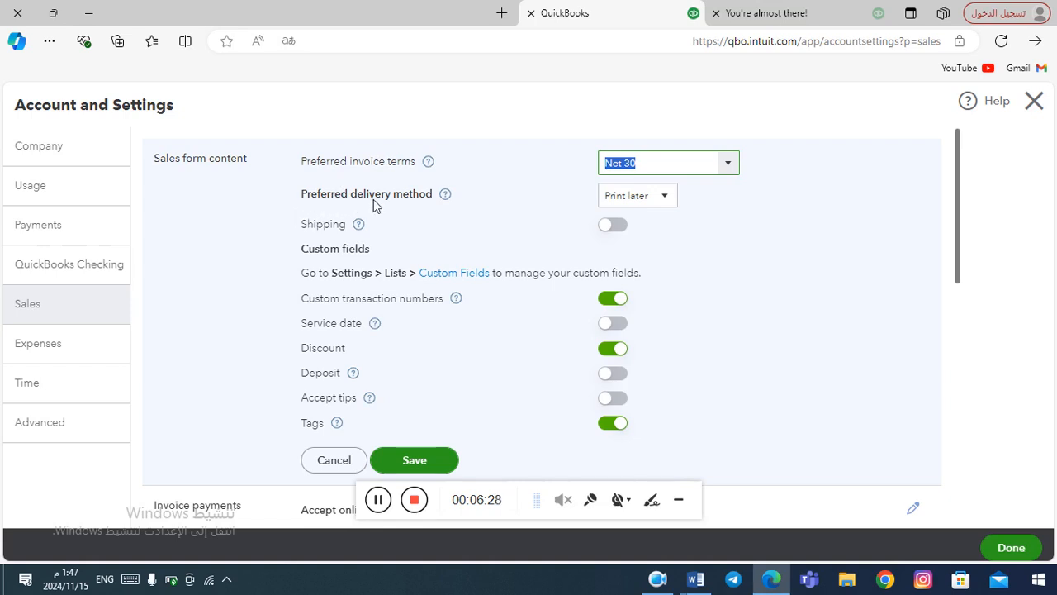
click(671, 201)
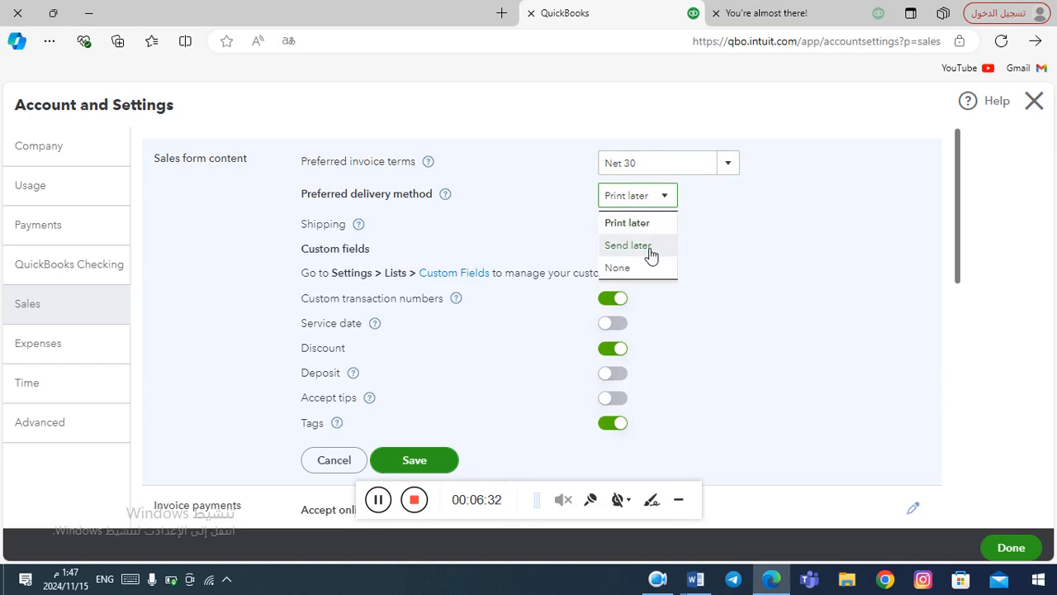
click(671, 198)
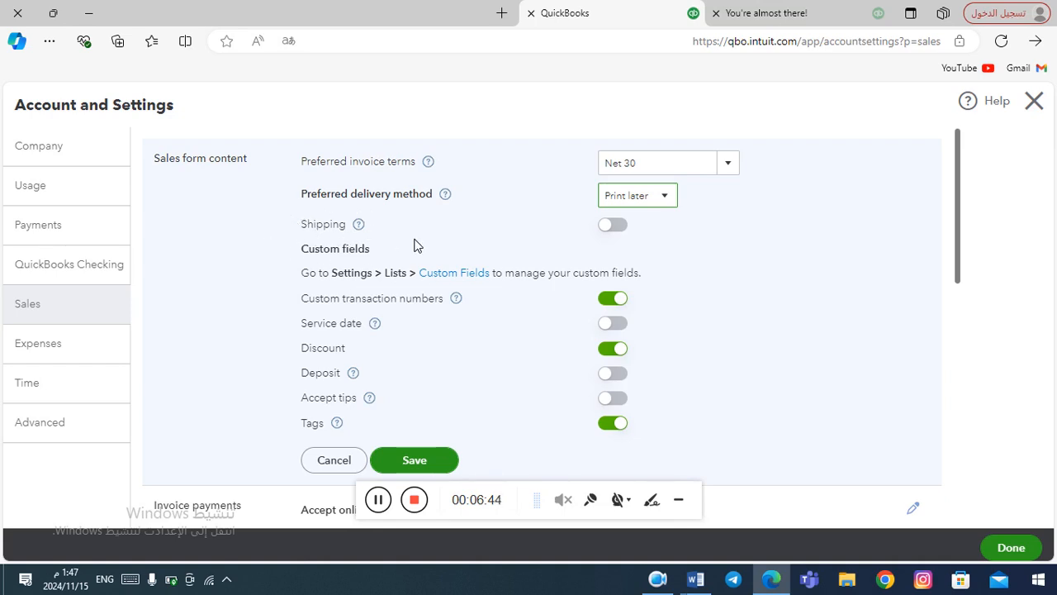
click(615, 230)
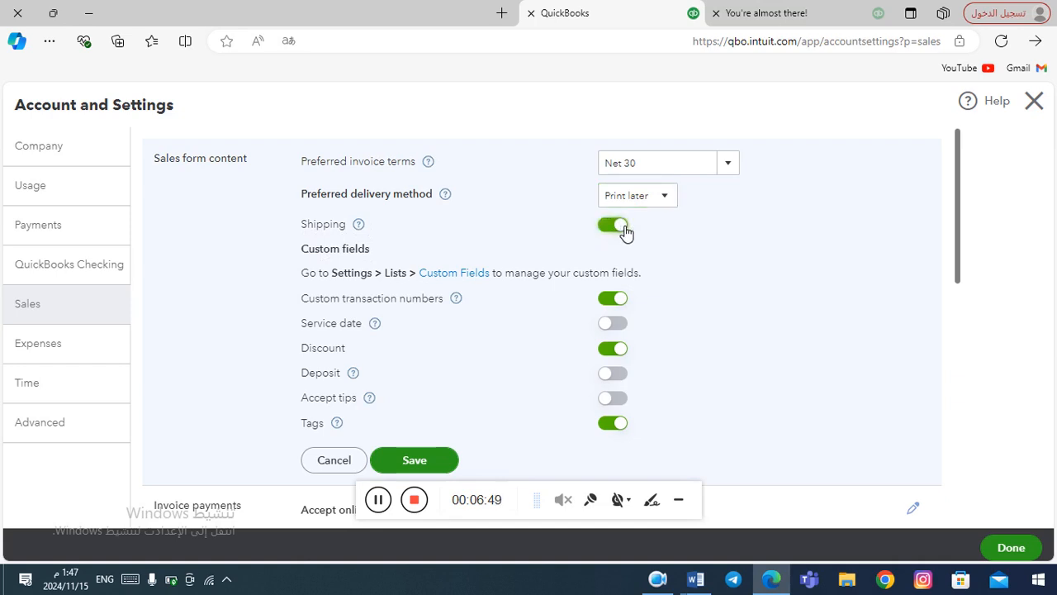
click(615, 226)
Scroll down the Sales settings through late fees, reminders, online delivery and statements.
drag(957, 218, 958, 301)
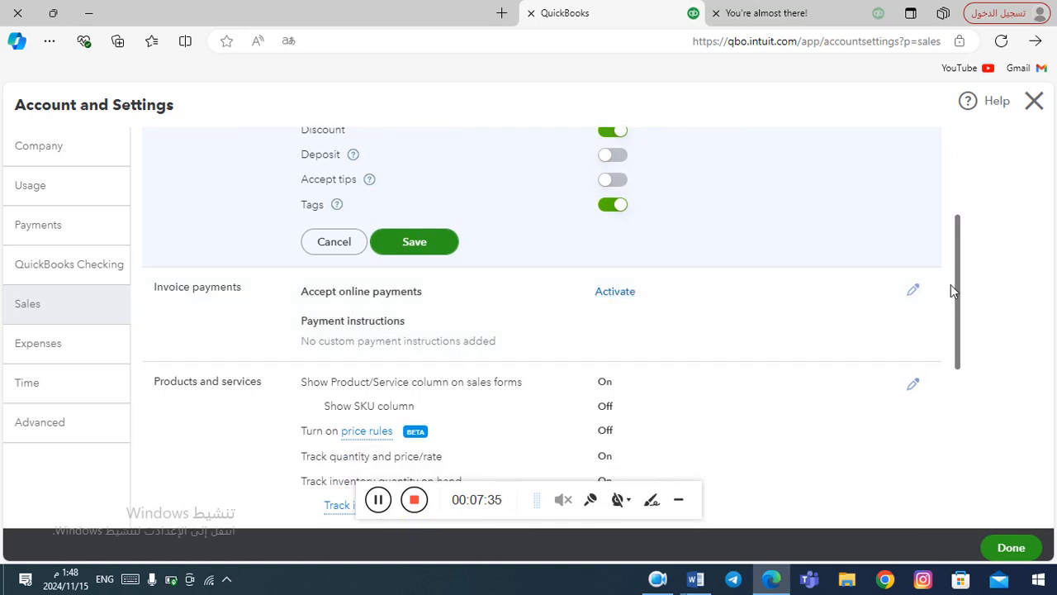
drag(956, 289, 958, 346)
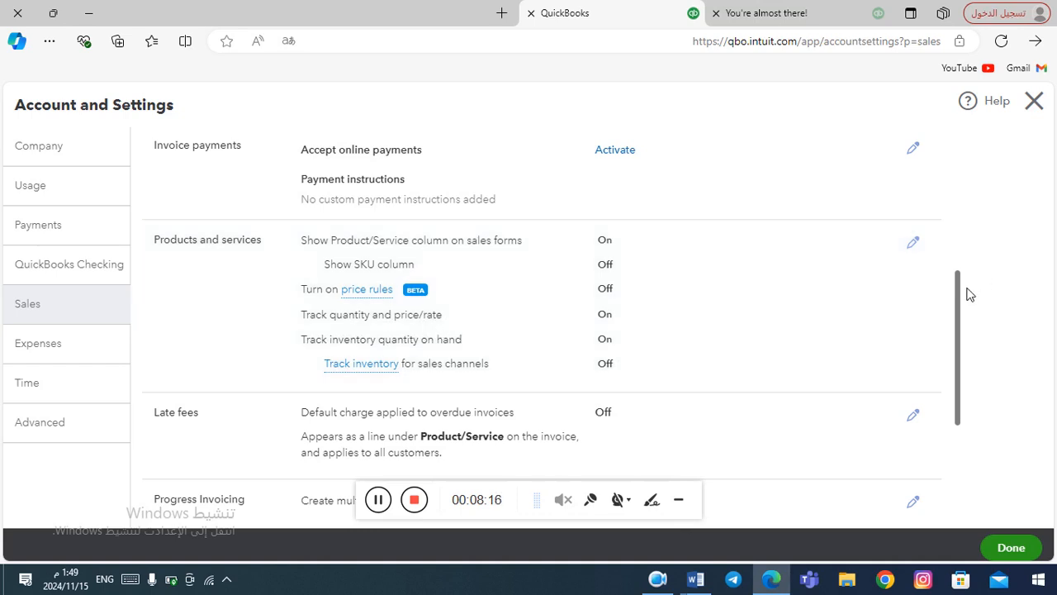
drag(957, 301, 968, 422)
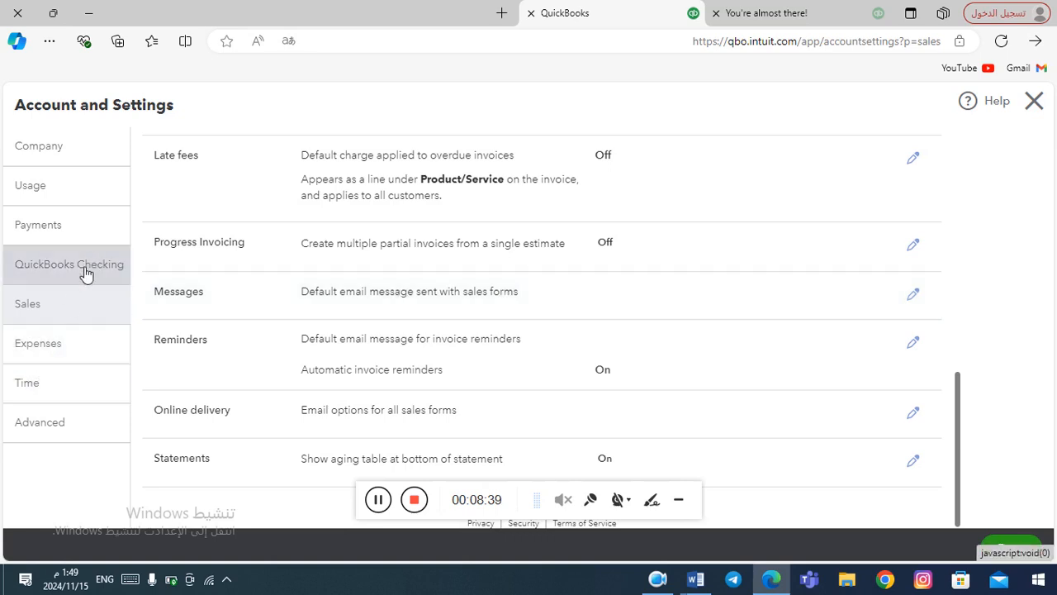
Discard the unsaved Sales edits by moving to Expenses, then view the Advanced settings.
click(36, 353)
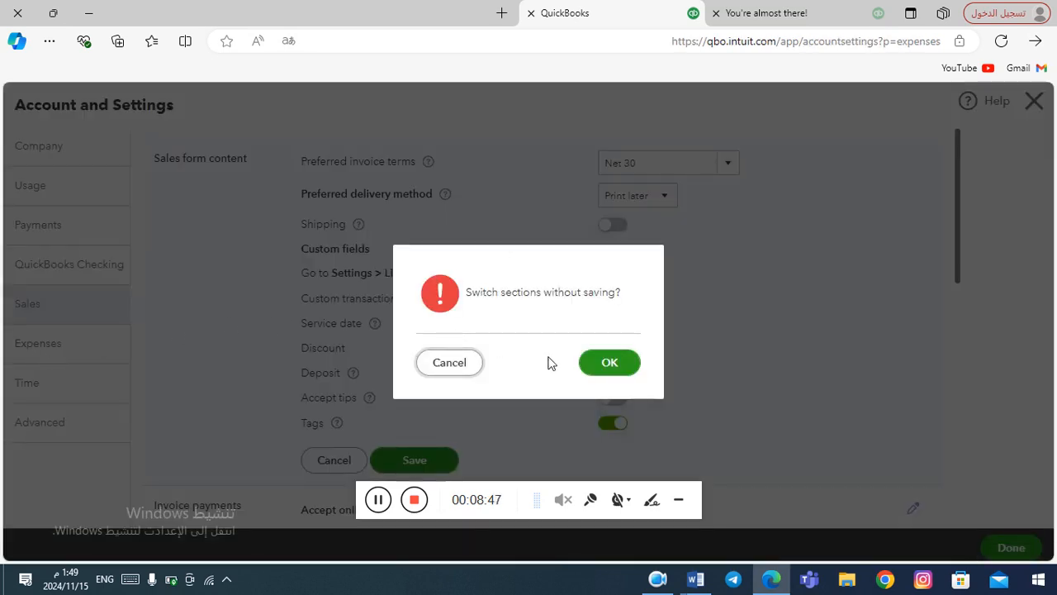
click(606, 367)
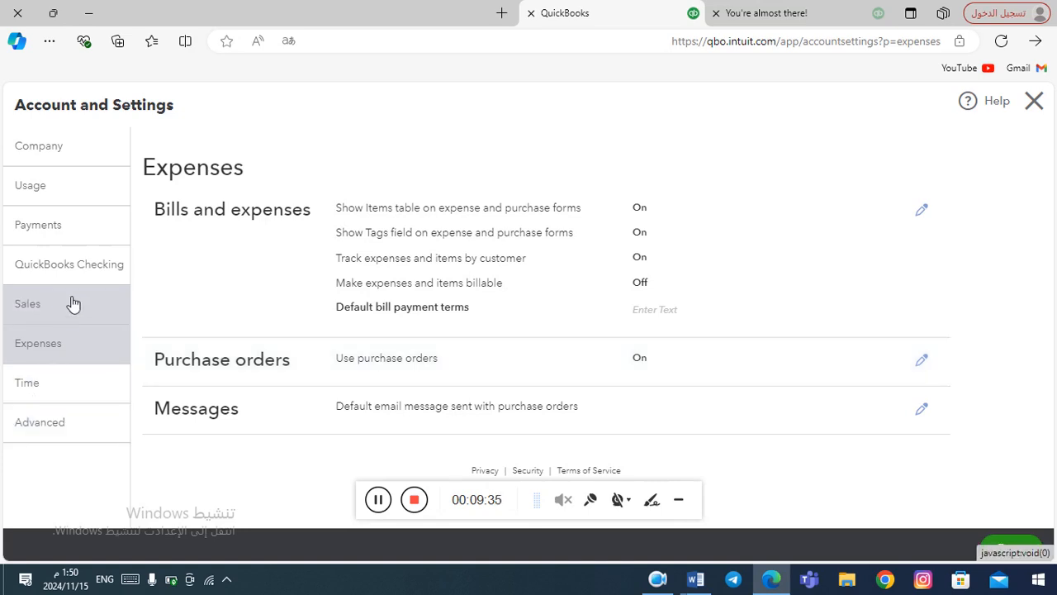
click(48, 435)
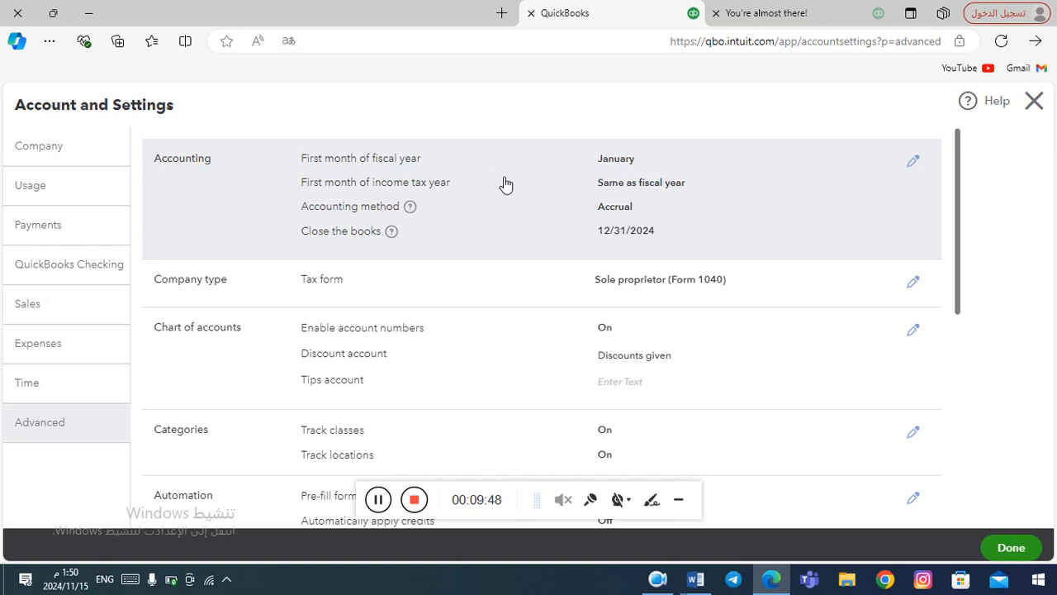
Open the Accounting section for editing to show fiscal year, accounting method and close-the-books options.
click(913, 164)
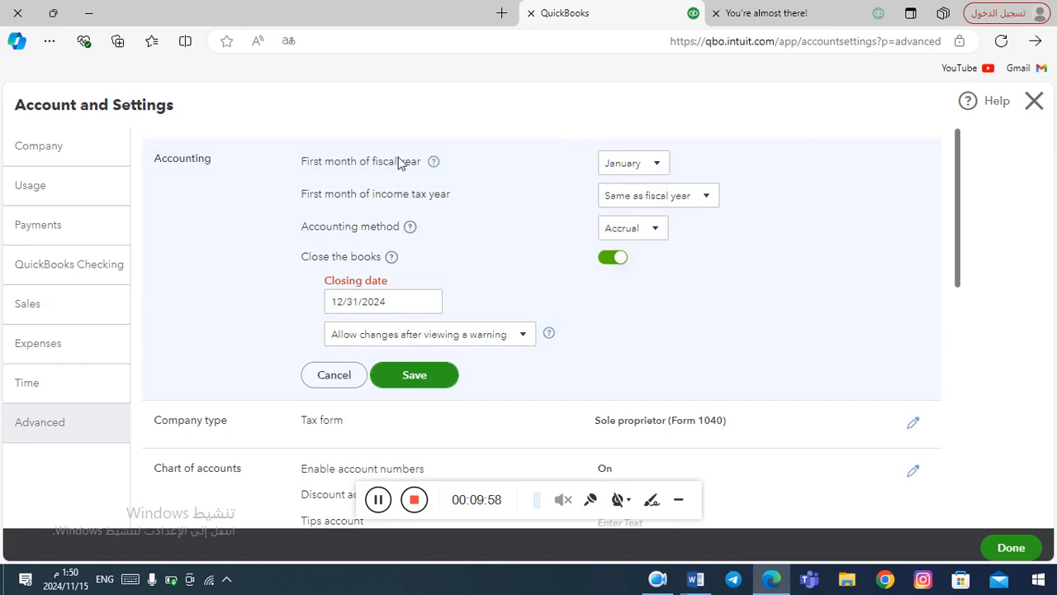
click(659, 163)
click(658, 163)
click(664, 166)
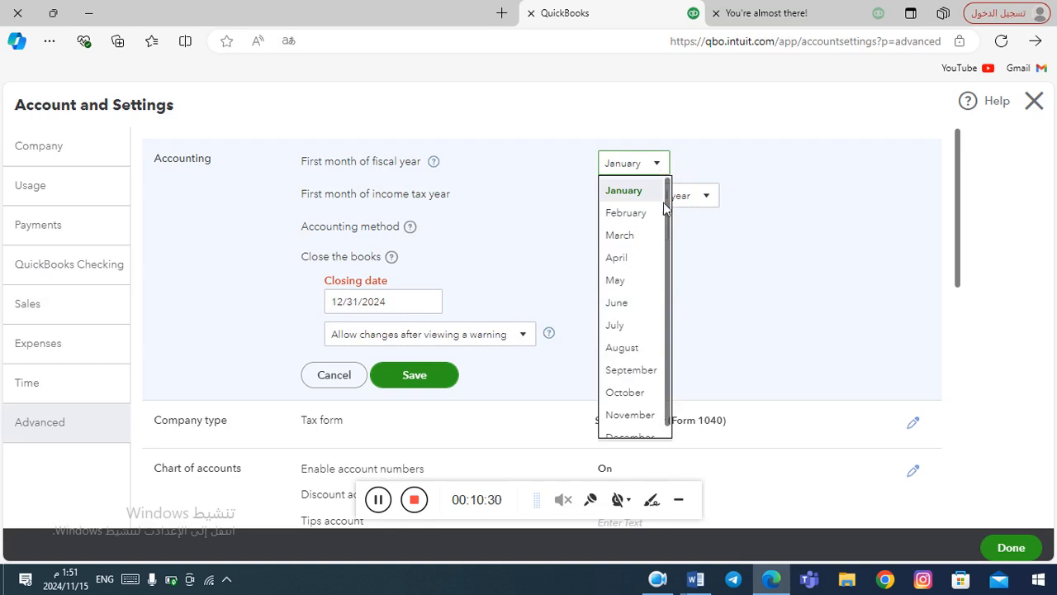
click(641, 373)
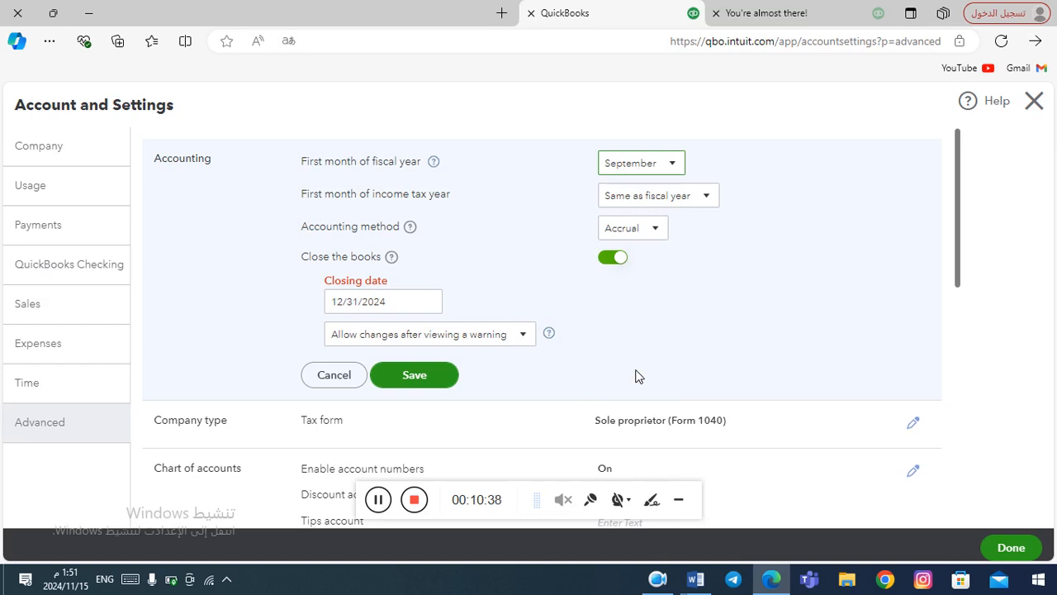
click(678, 165)
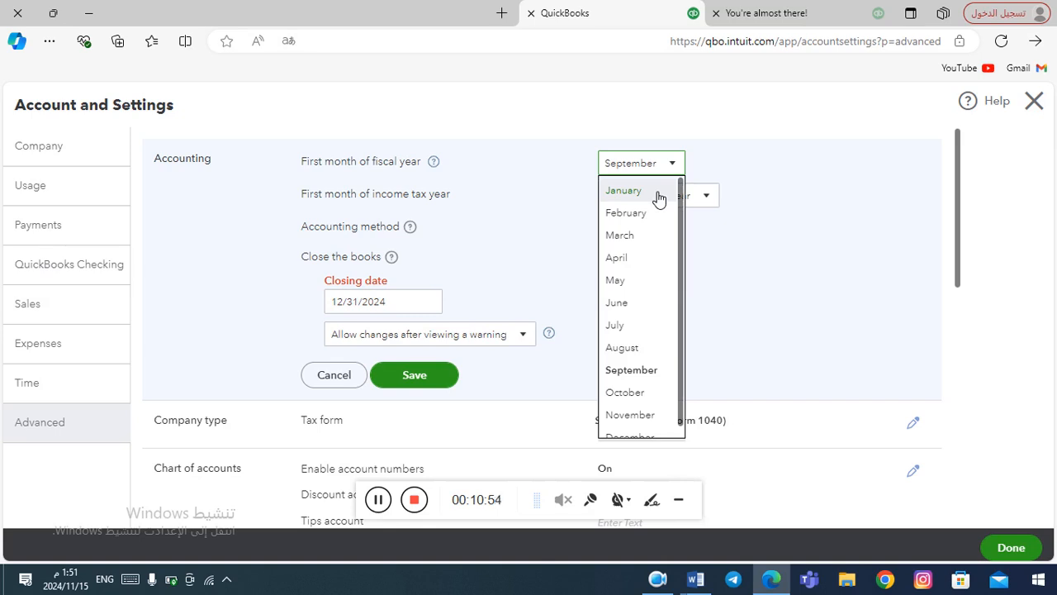
click(659, 192)
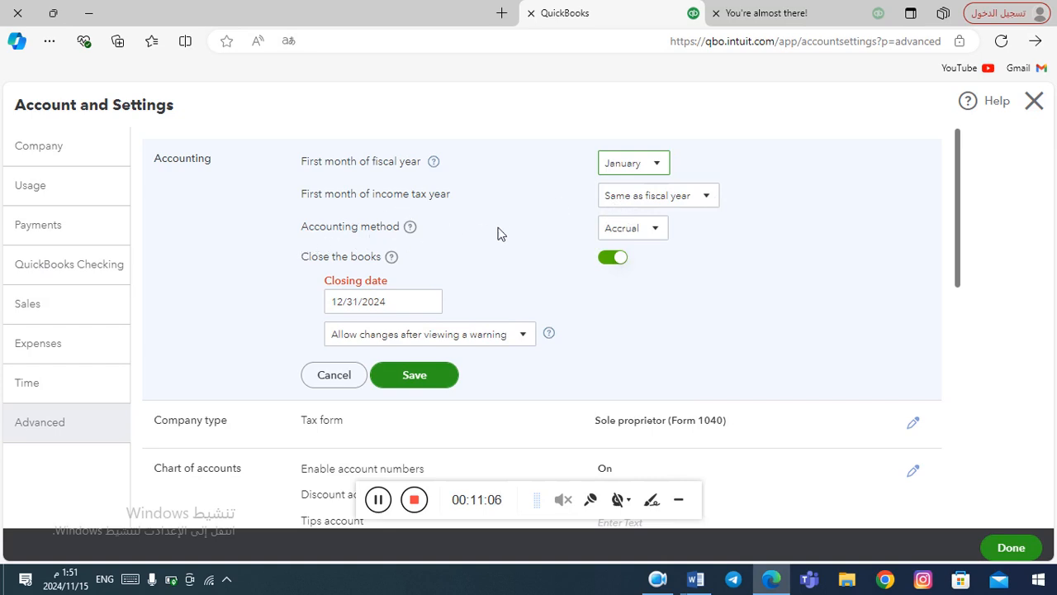
click(659, 231)
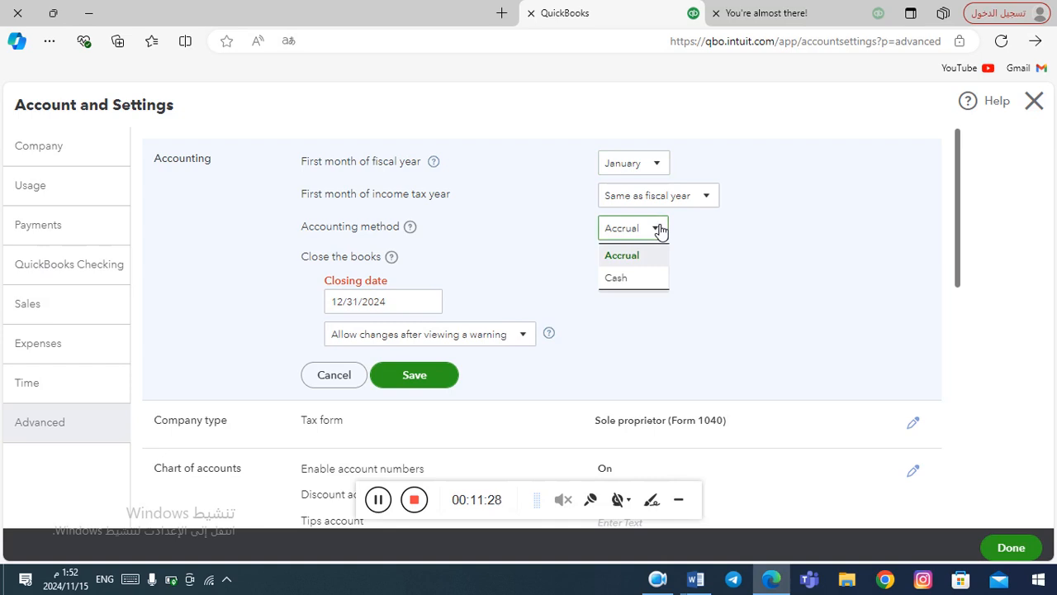
click(660, 229)
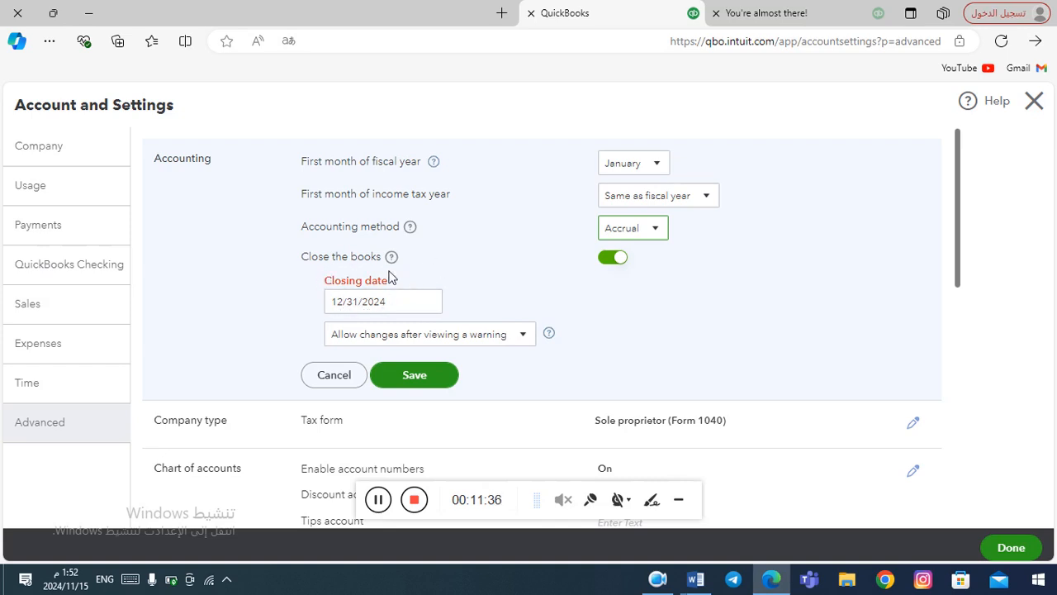
click(356, 296)
drag(959, 256, 964, 336)
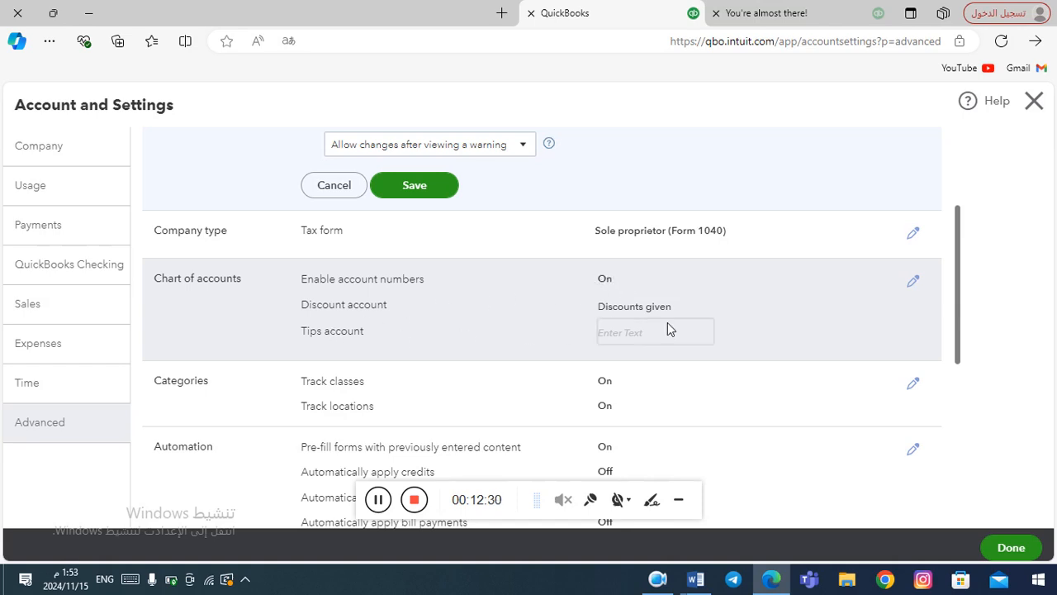
Save the pending Accounting edits when prompted, then save Chart of accounts with account numbers on.
click(913, 281)
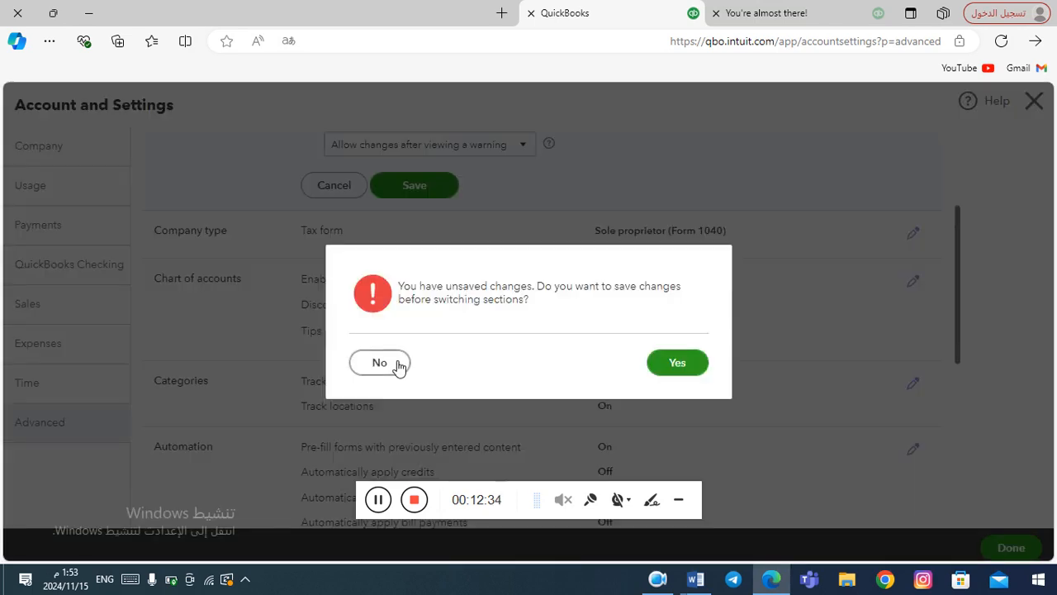
click(684, 370)
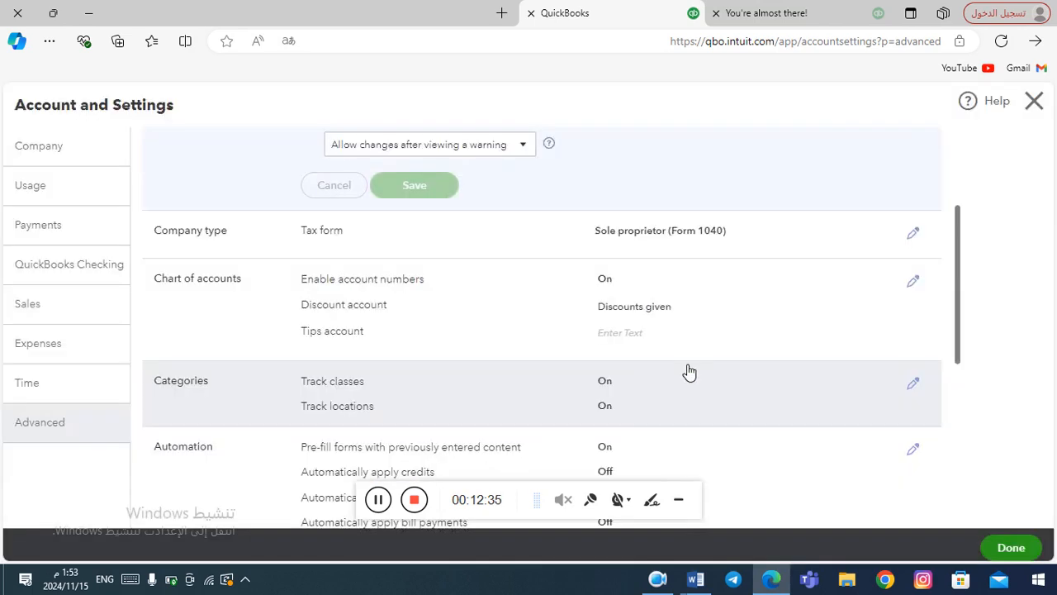
click(915, 283)
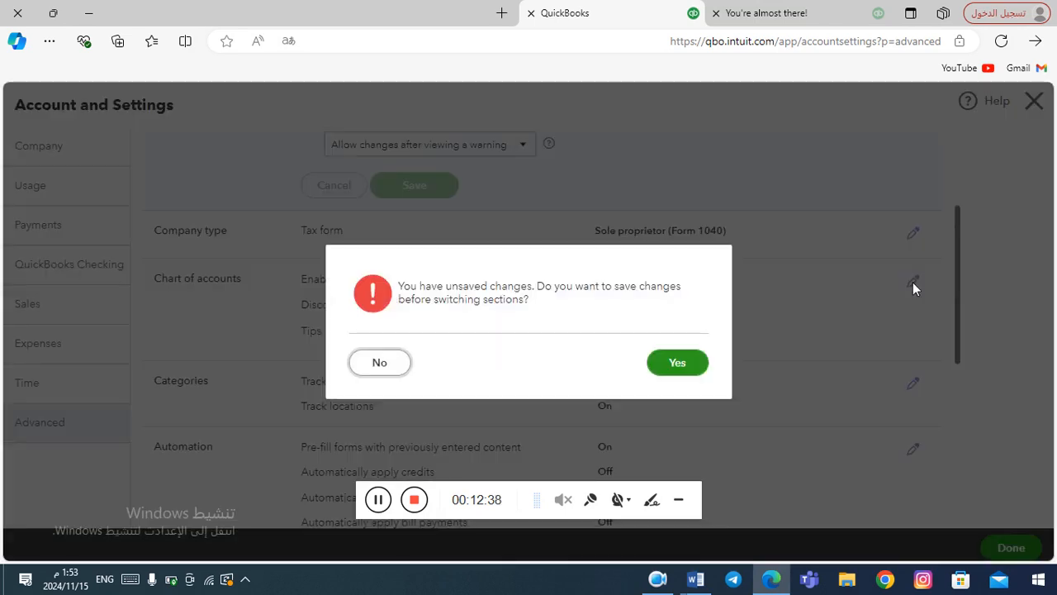
click(692, 367)
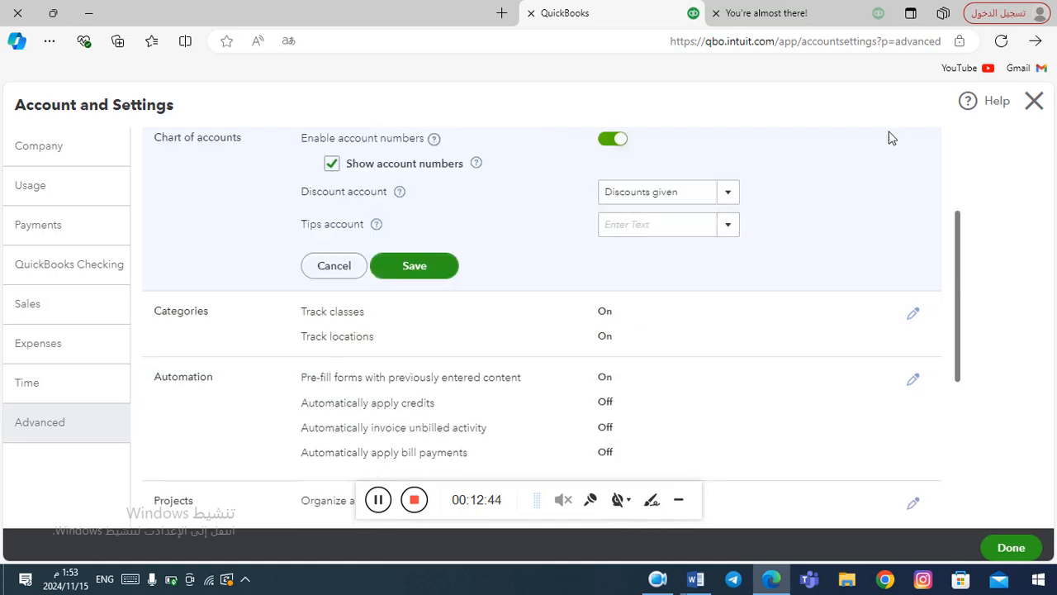
click(395, 264)
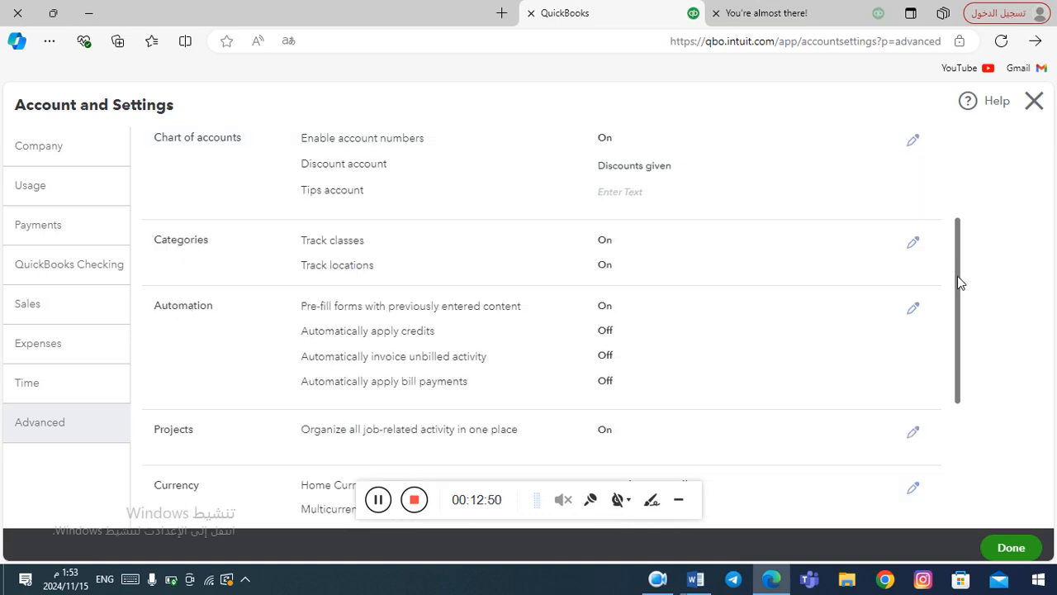
drag(958, 279, 958, 267)
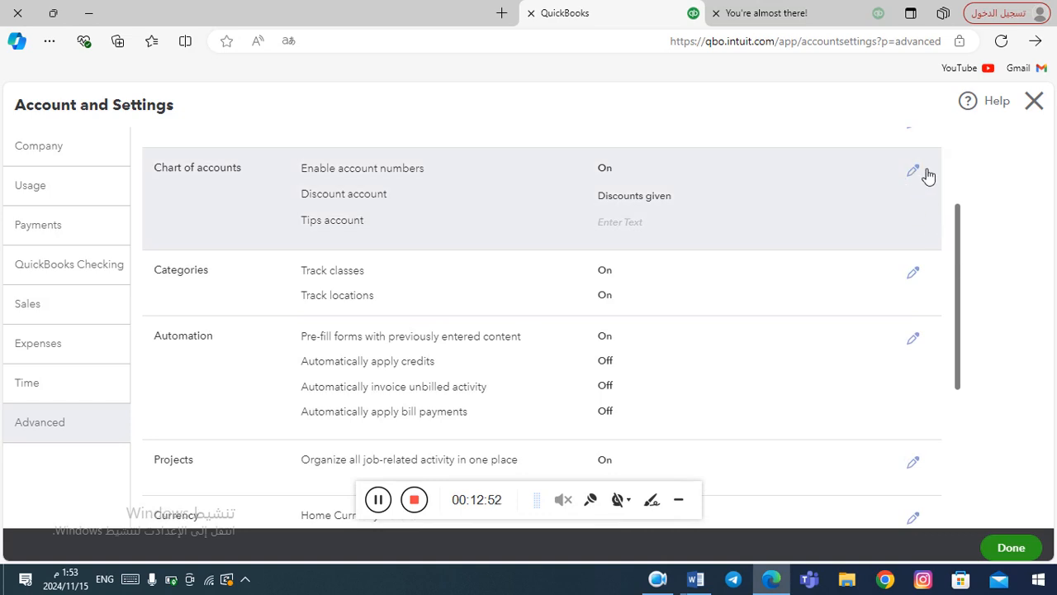
click(914, 171)
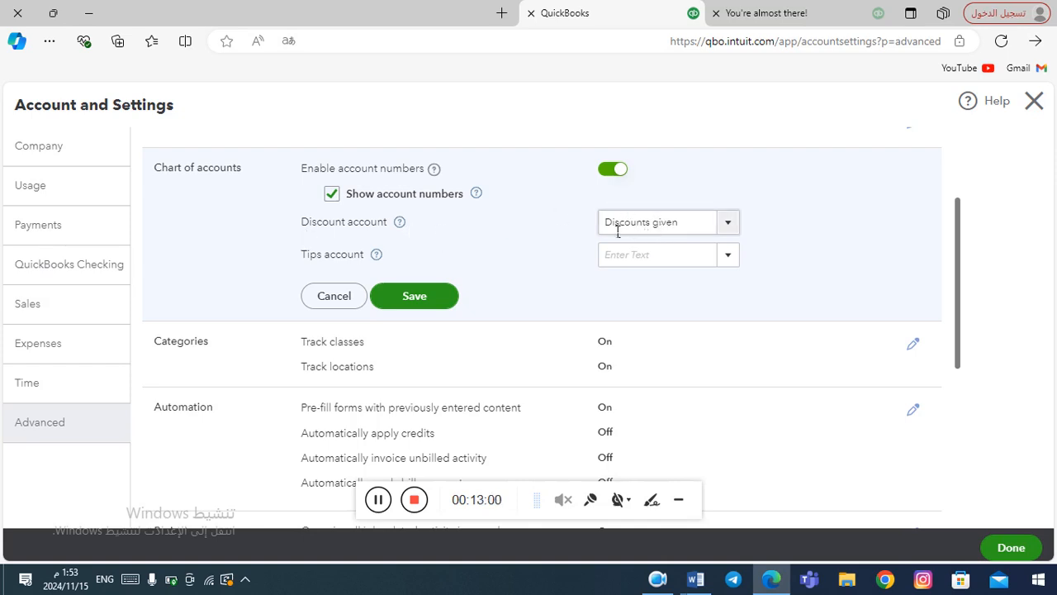
click(733, 223)
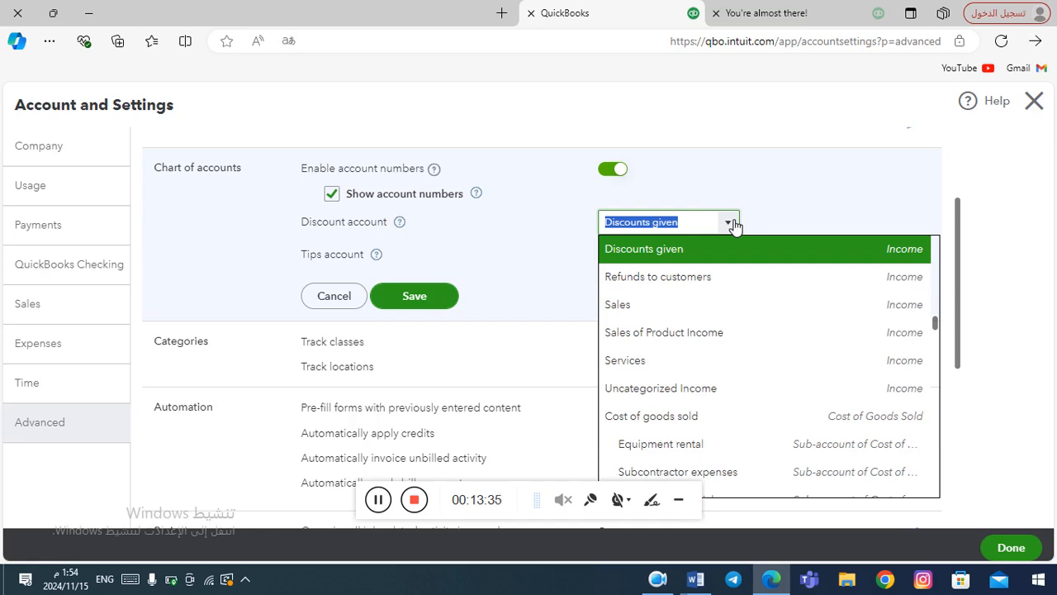
click(728, 223)
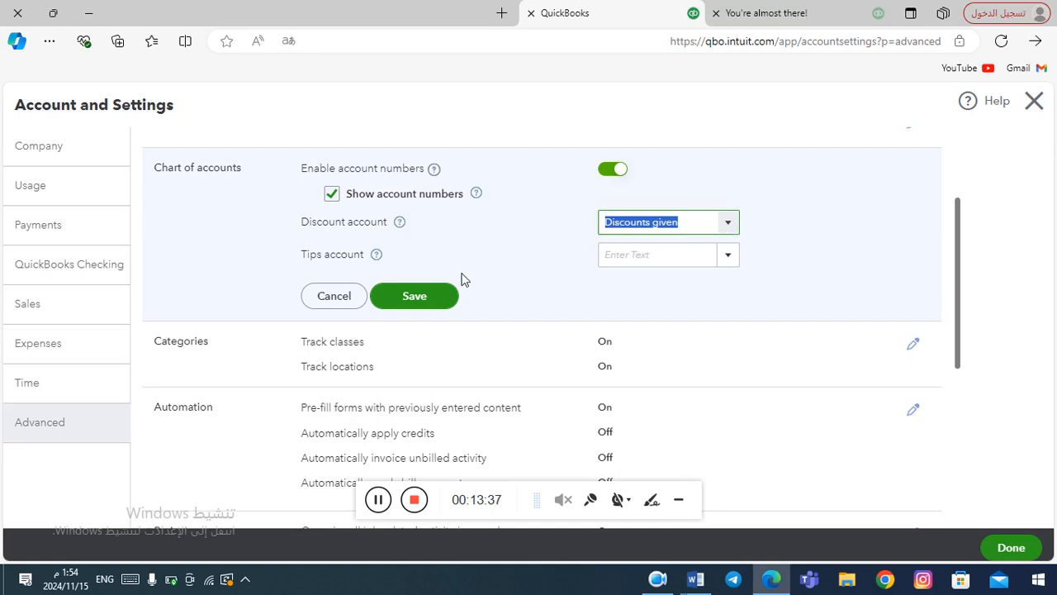
click(414, 300)
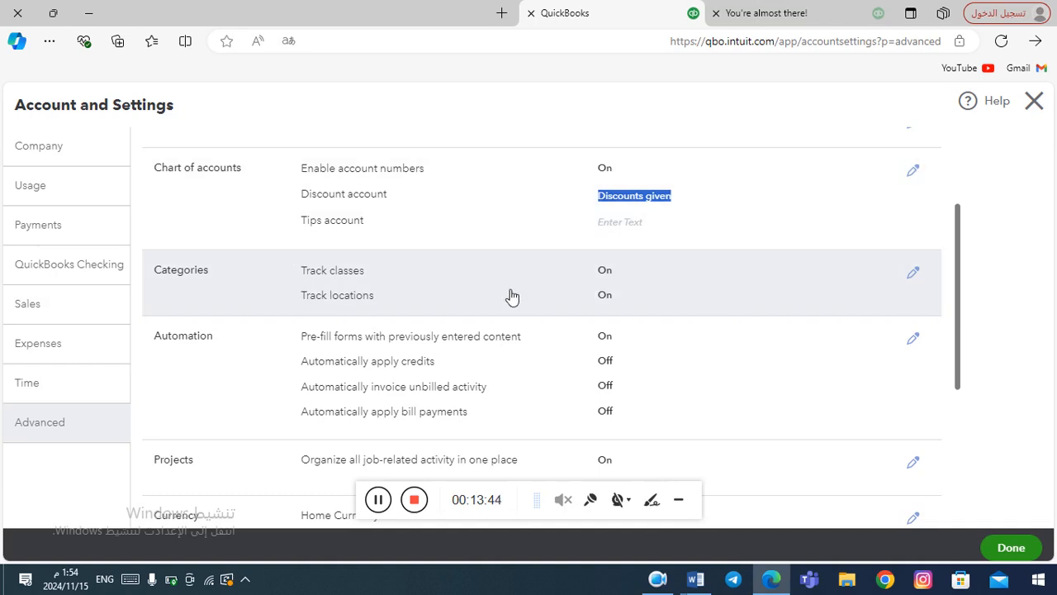
Save the Categories settings with classes and locations tracked; a server error appears.
click(915, 274)
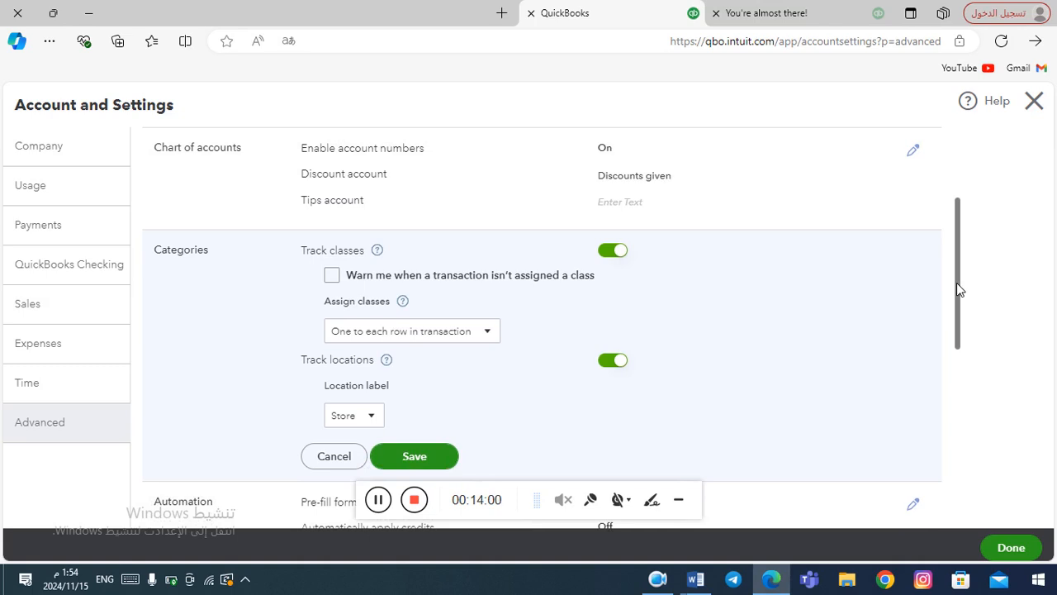
drag(957, 282, 958, 312)
click(415, 383)
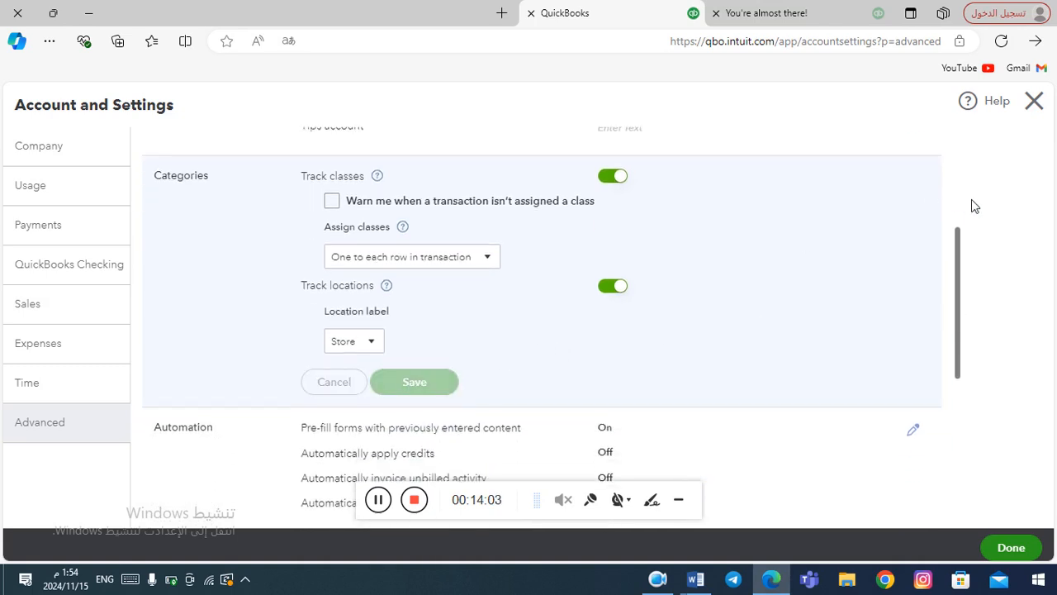
drag(958, 261, 958, 319)
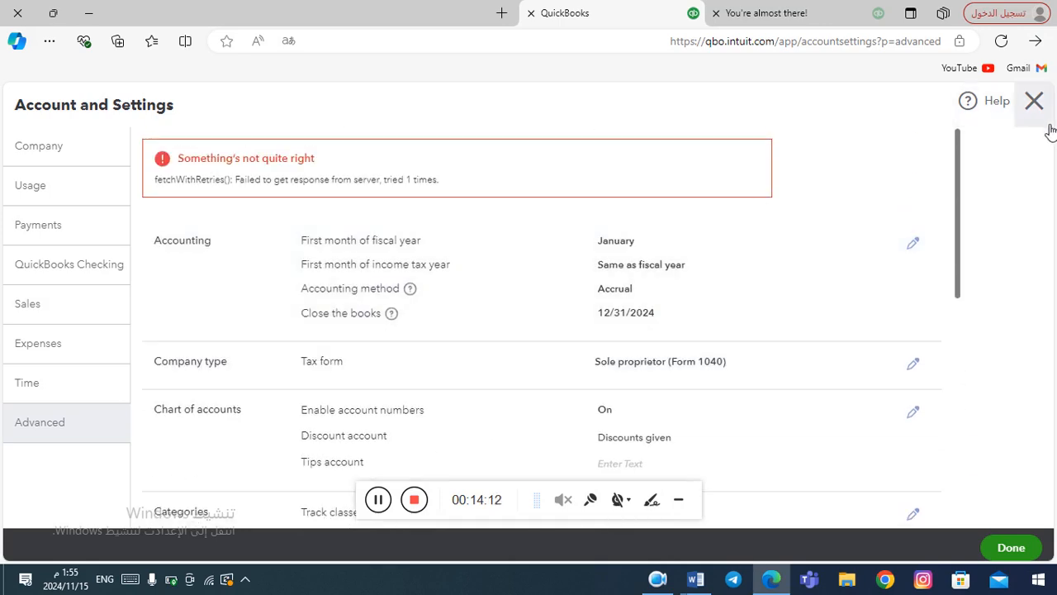
Edit the Currency settings, showing US Dollar as home currency and multicurrency off.
drag(960, 185, 967, 380)
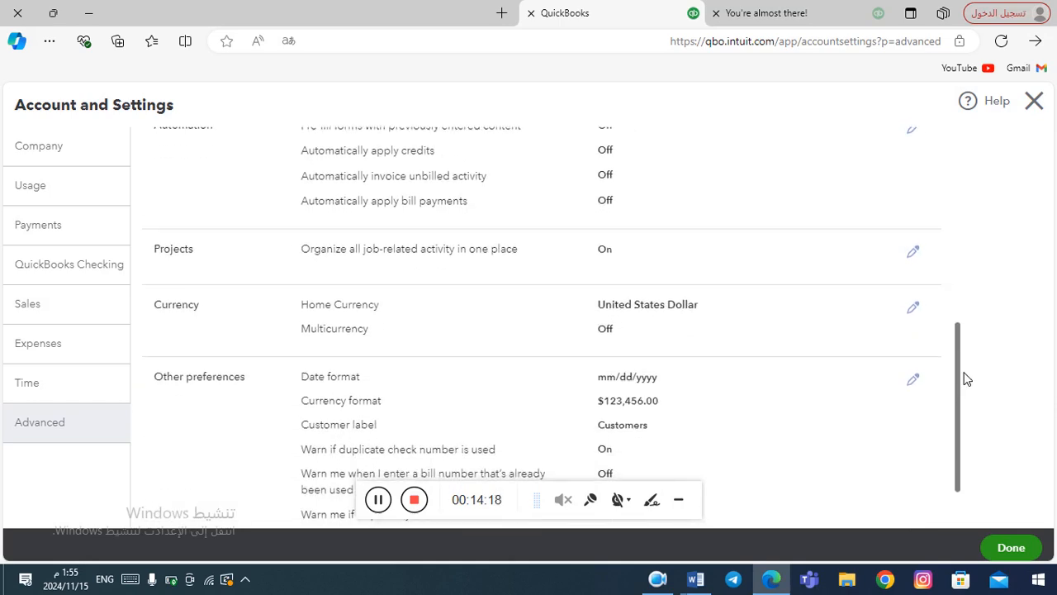
click(915, 308)
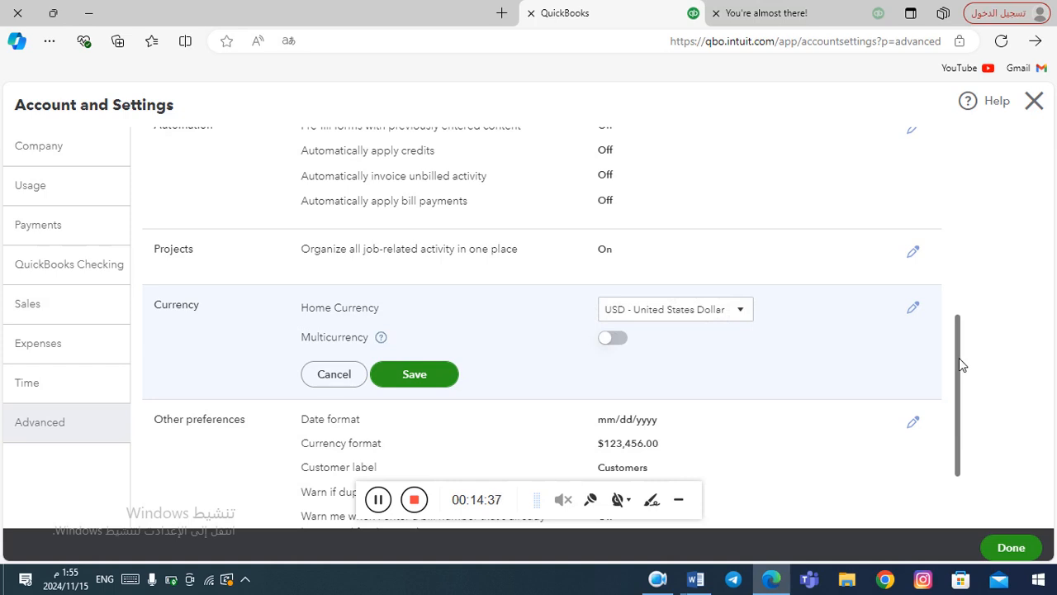
scroll(958, 365, down, 3)
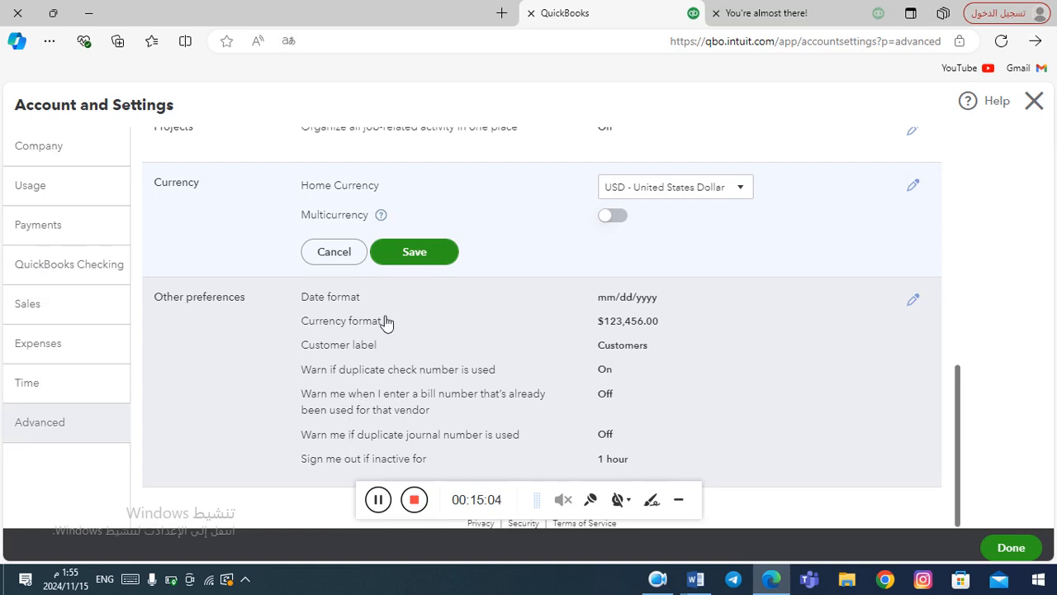
Save Currency, dismiss the translate prompt, and close Account and Settings to the homepage.
click(425, 255)
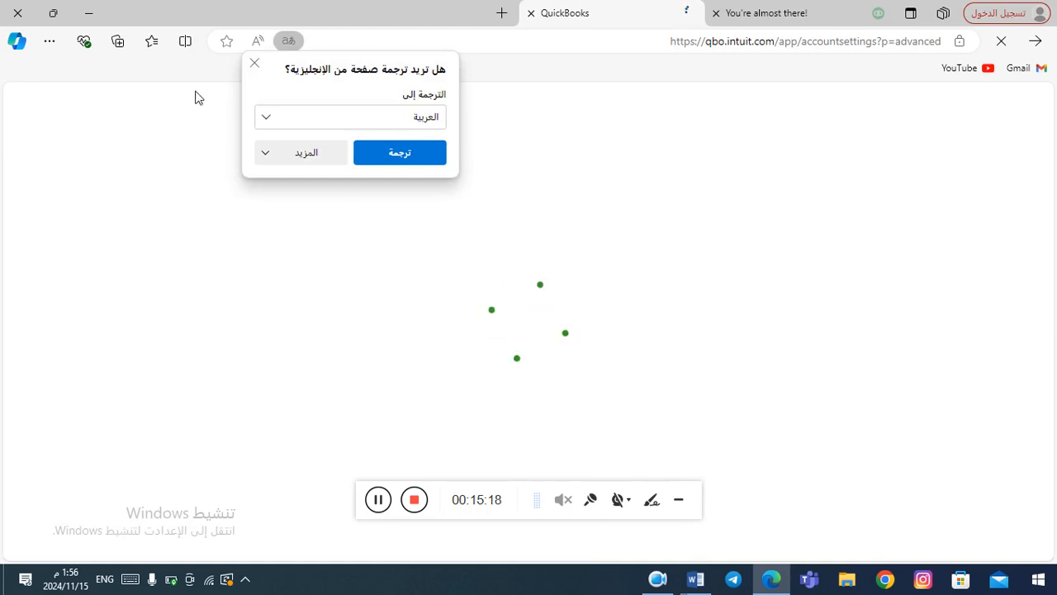
click(255, 64)
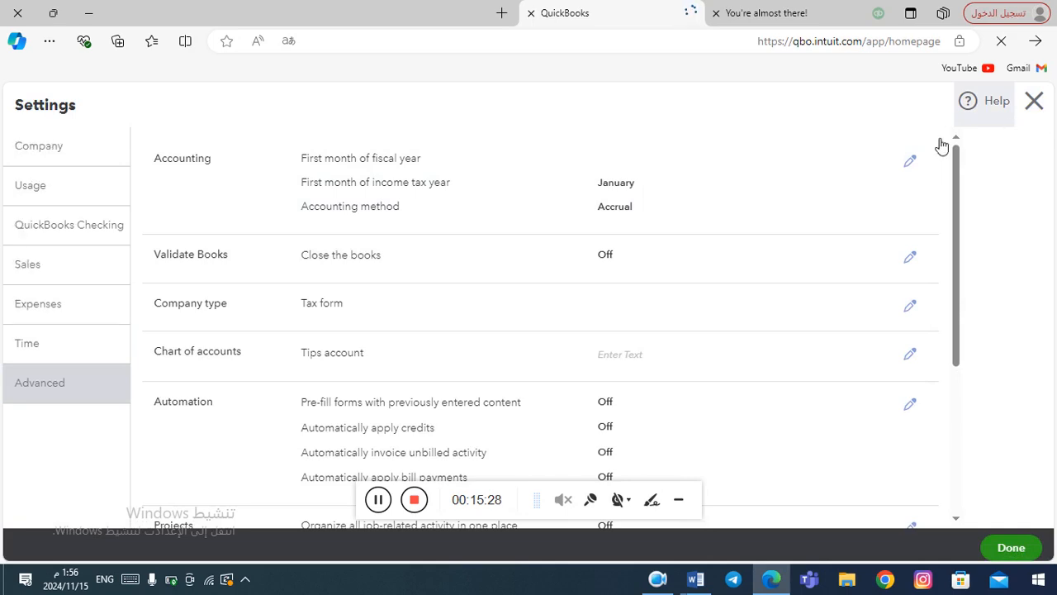
click(1035, 102)
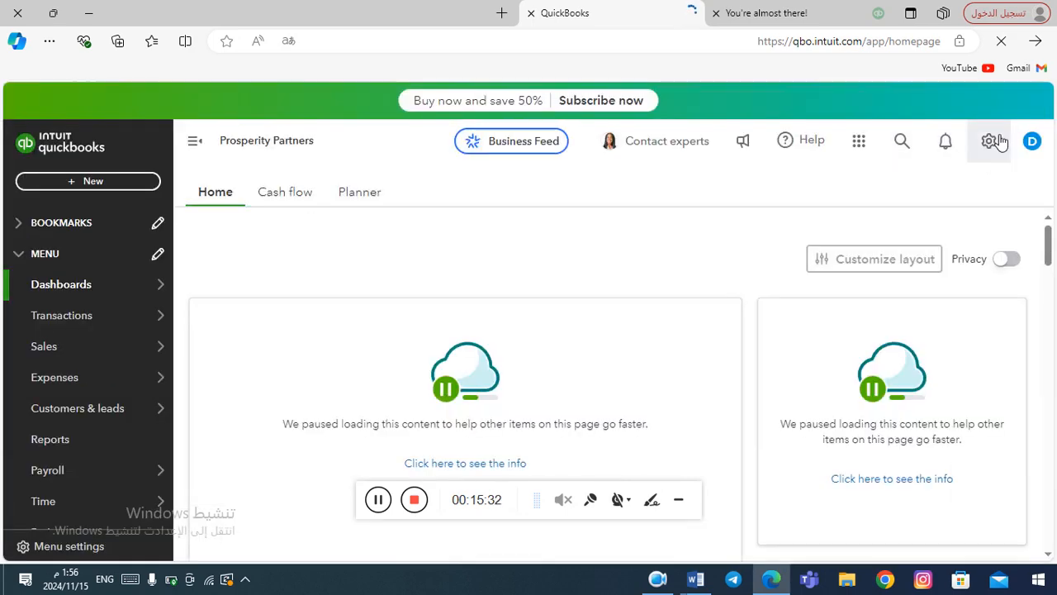
Go to Manage users from the gear menu's Your Company section.
click(991, 143)
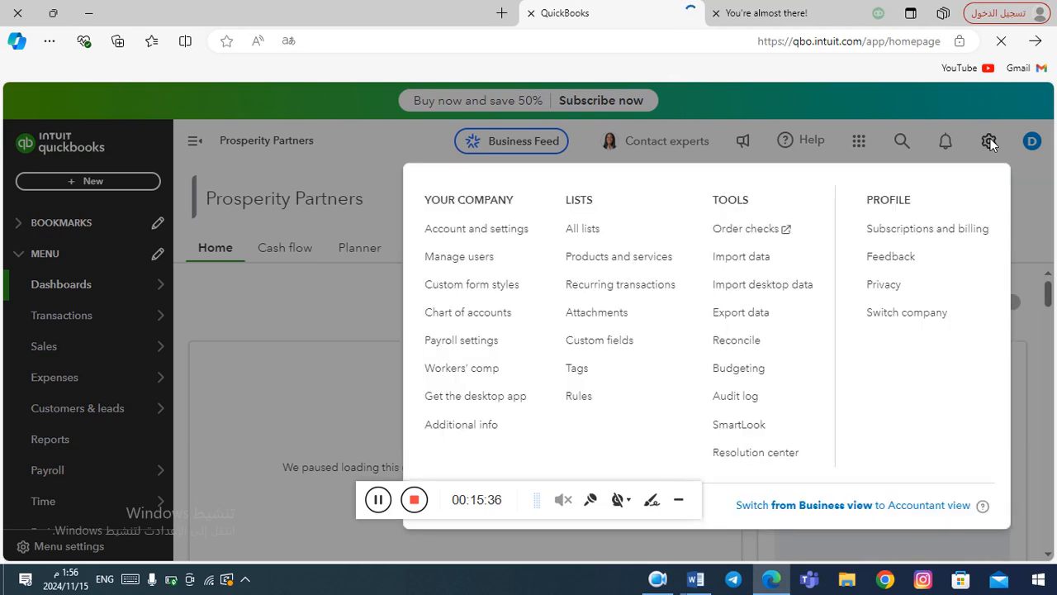
click(461, 261)
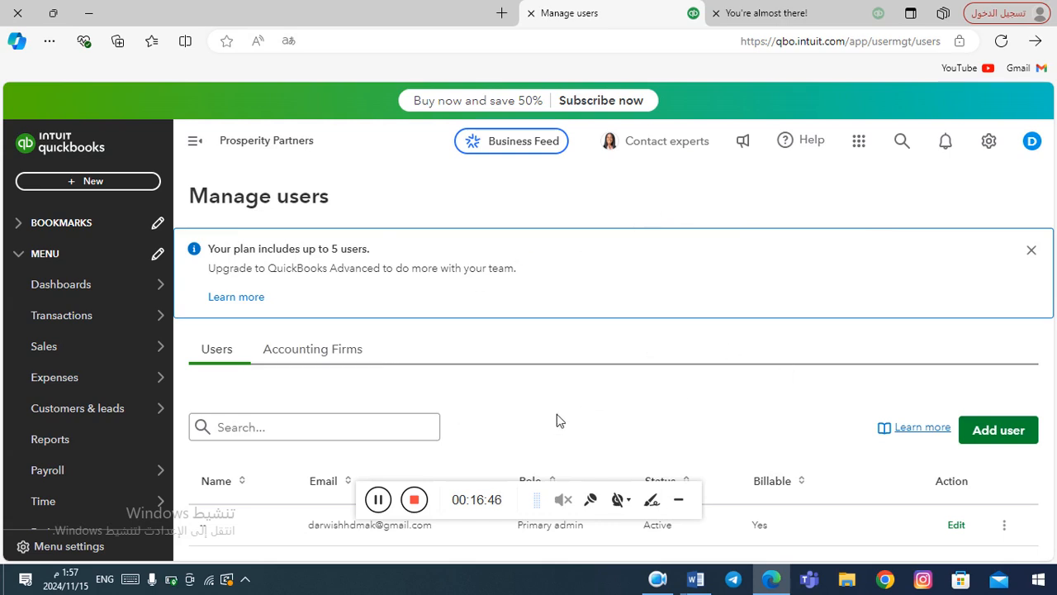
Switch the Manage users page to the Accounting Firms tab.
click(378, 499)
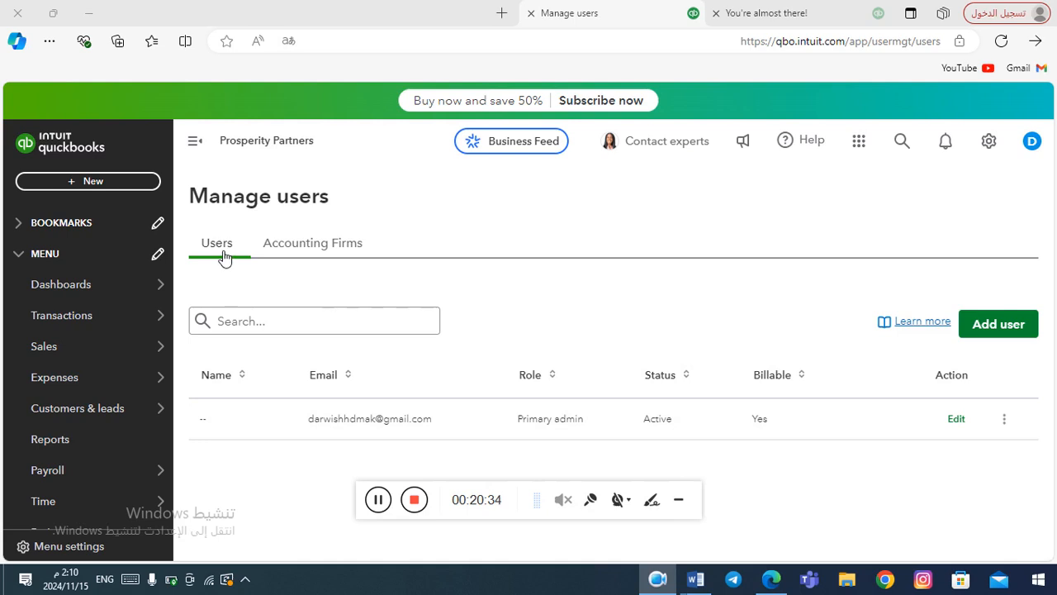
click(330, 245)
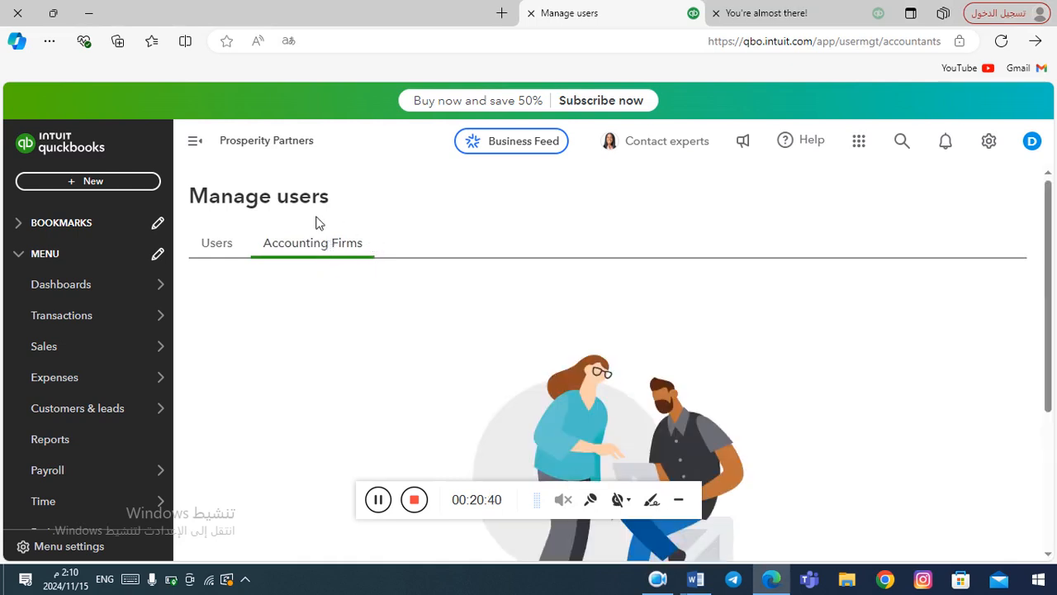
Return to the Users tab showing the single Primary admin.
click(216, 245)
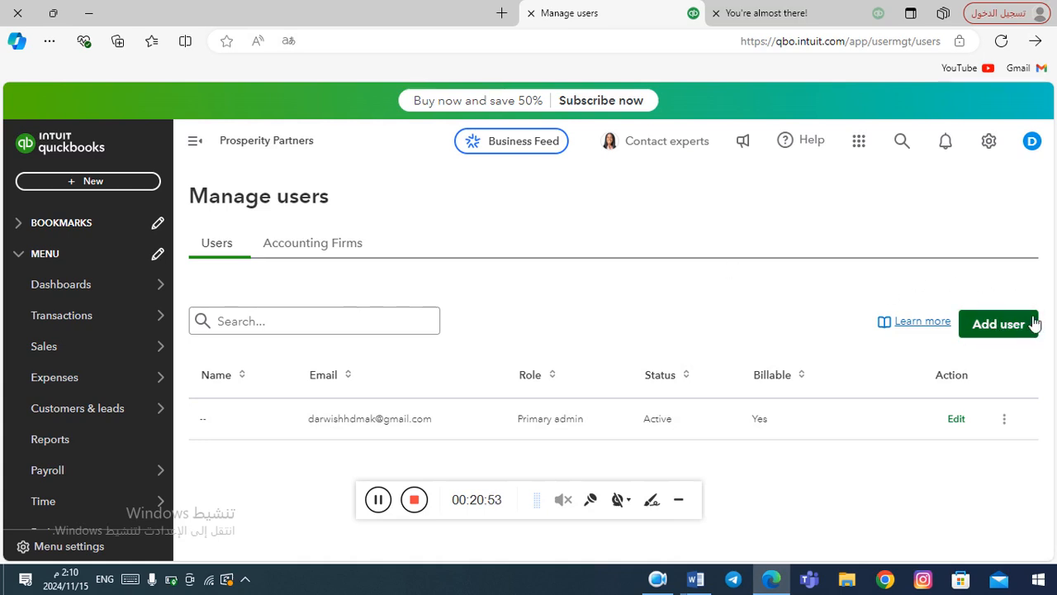
Open the Add user form and enter the new user's first name.
click(1001, 326)
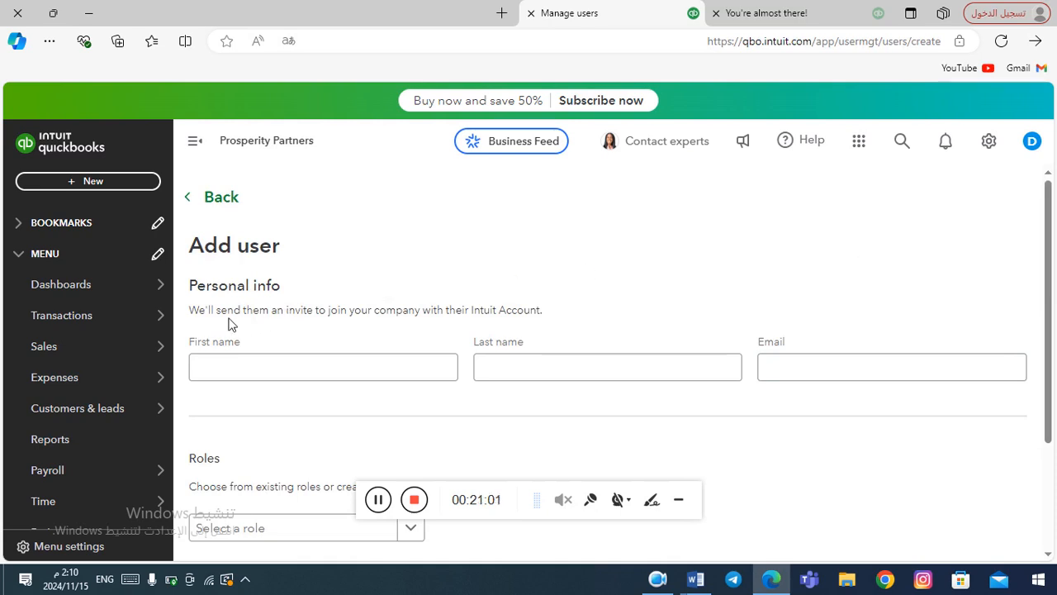
click(244, 367)
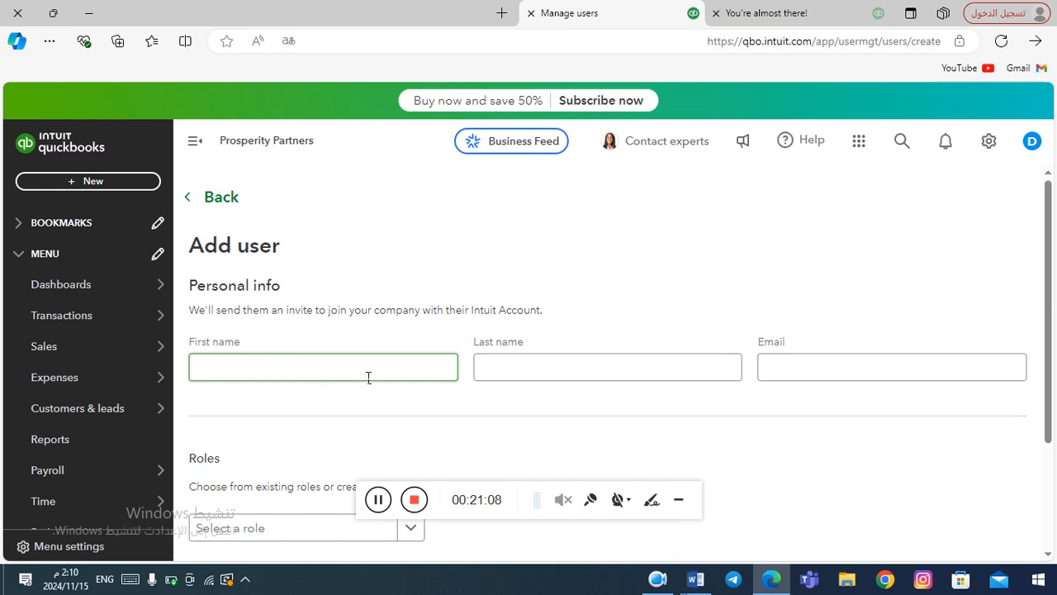
click(336, 376)
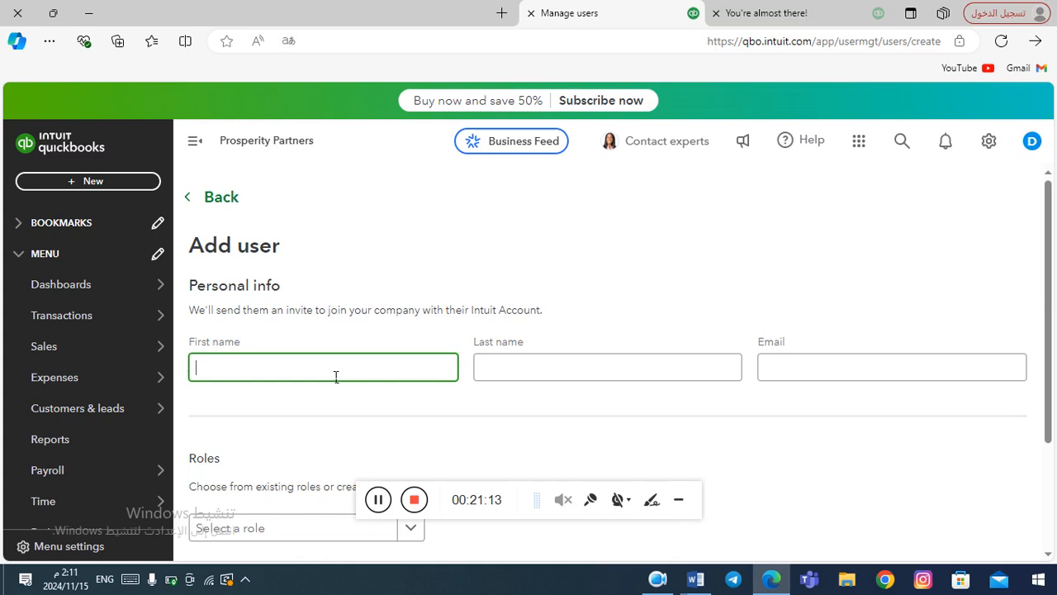
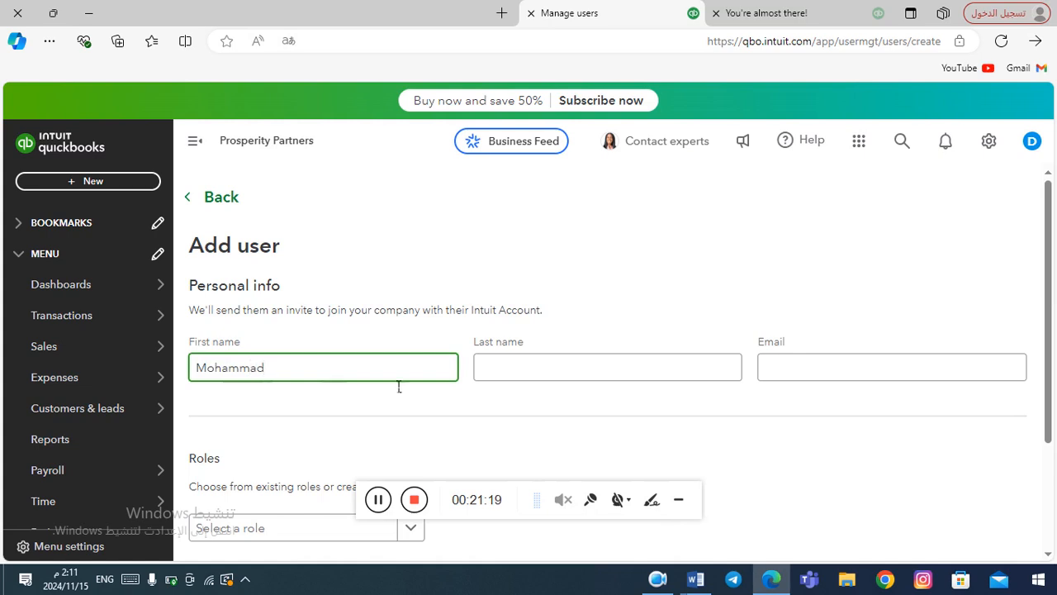
Fill in the new user's last name and e-mail address.
click(529, 376)
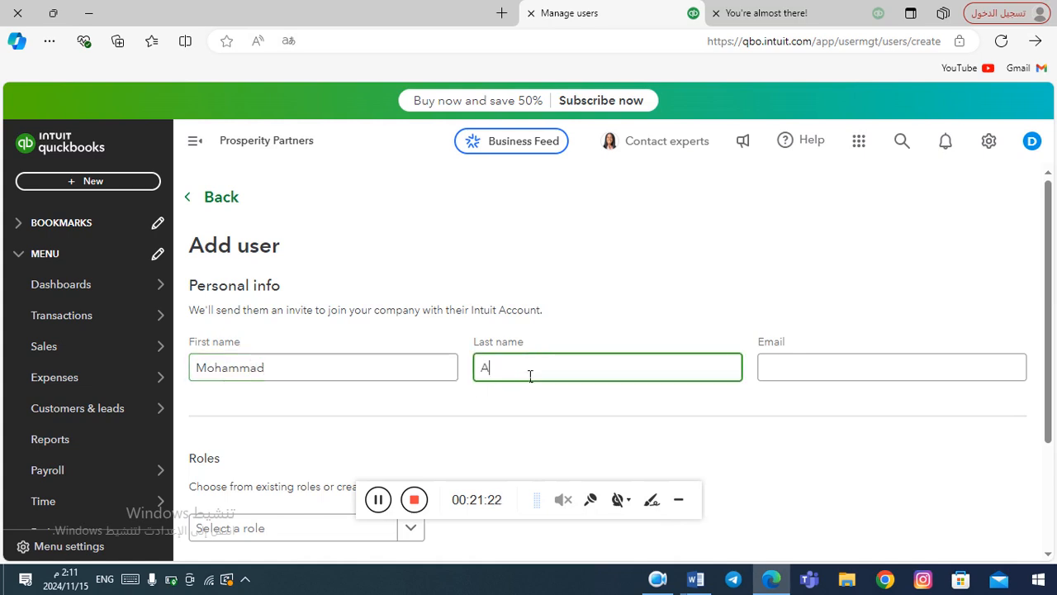
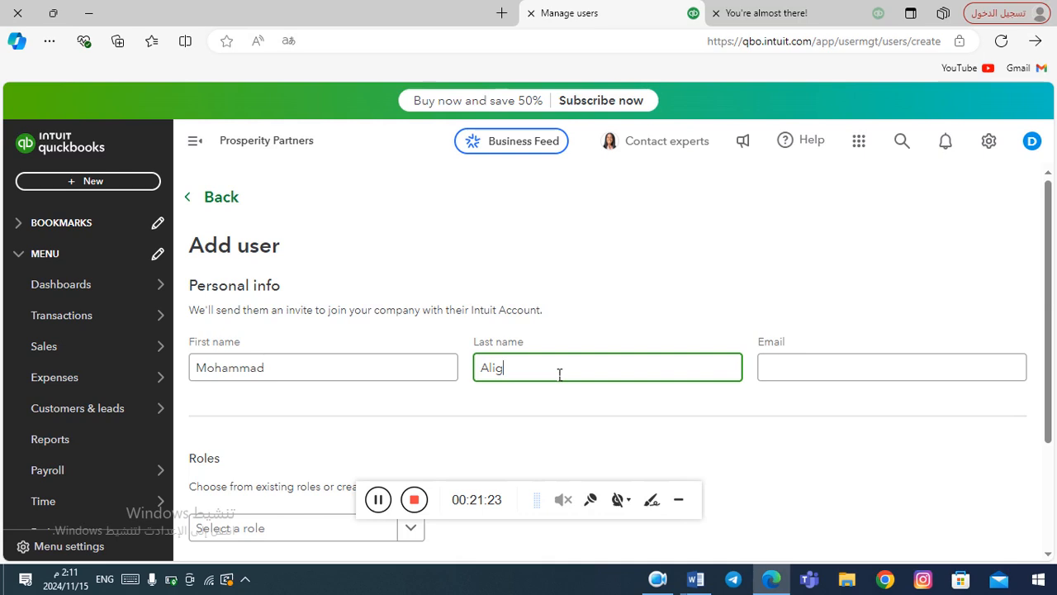
click(807, 375)
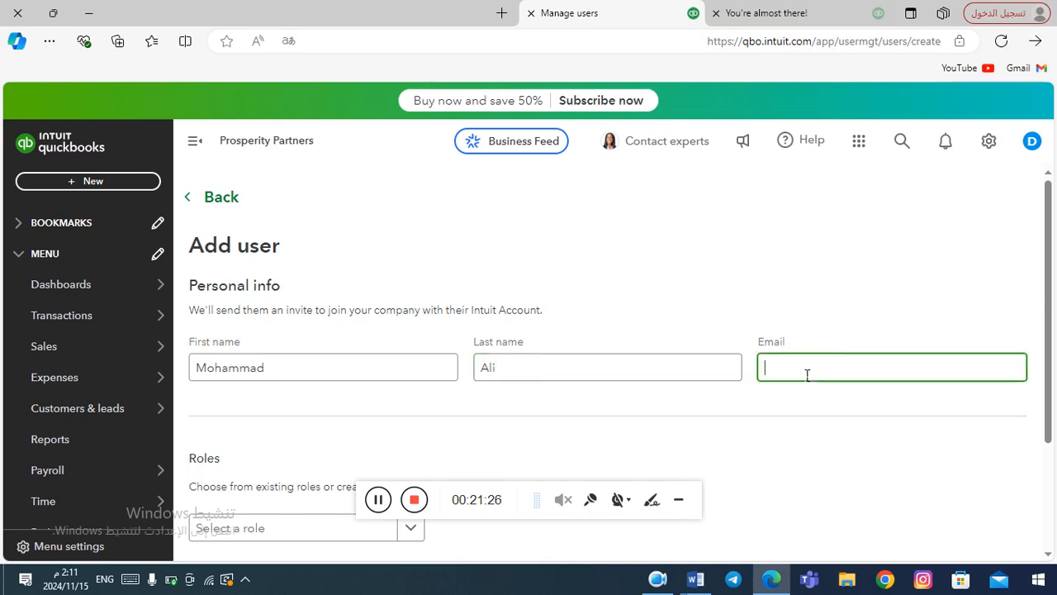
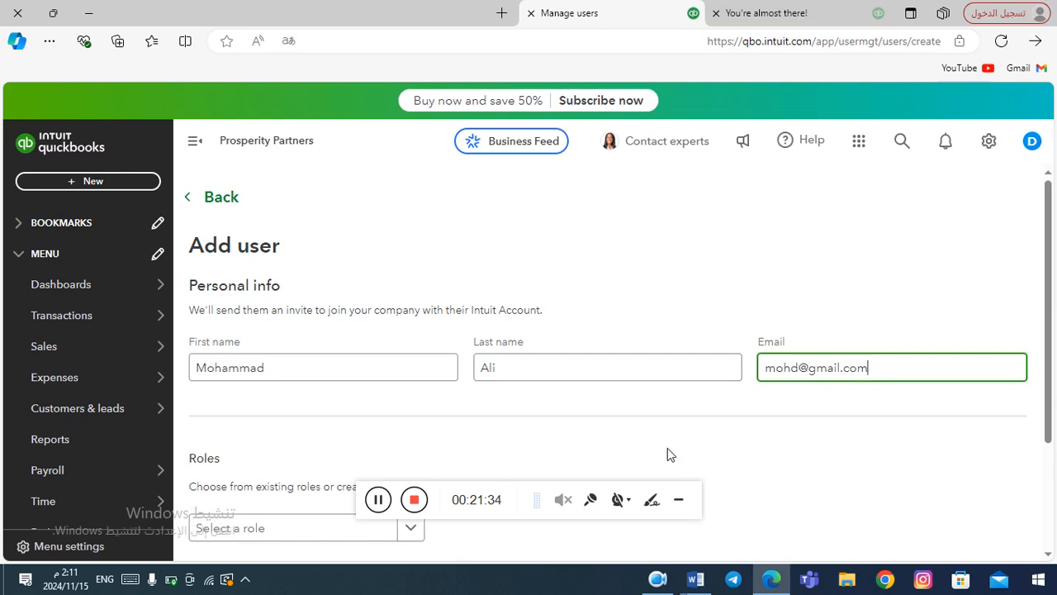
click(637, 444)
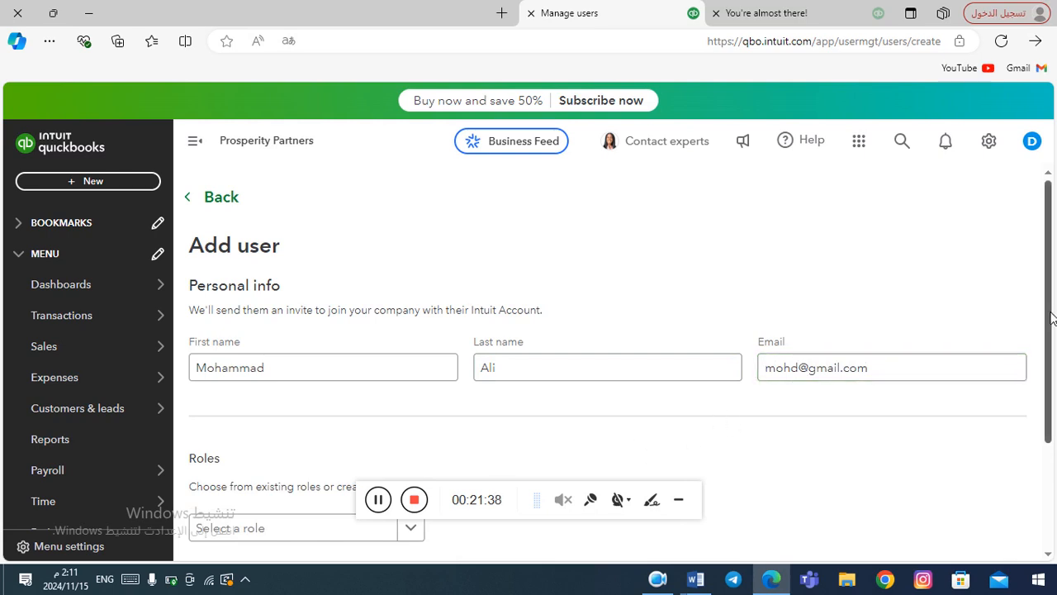
Choose In house accountant from the Select a role dropdown.
drag(1051, 318, 1050, 448)
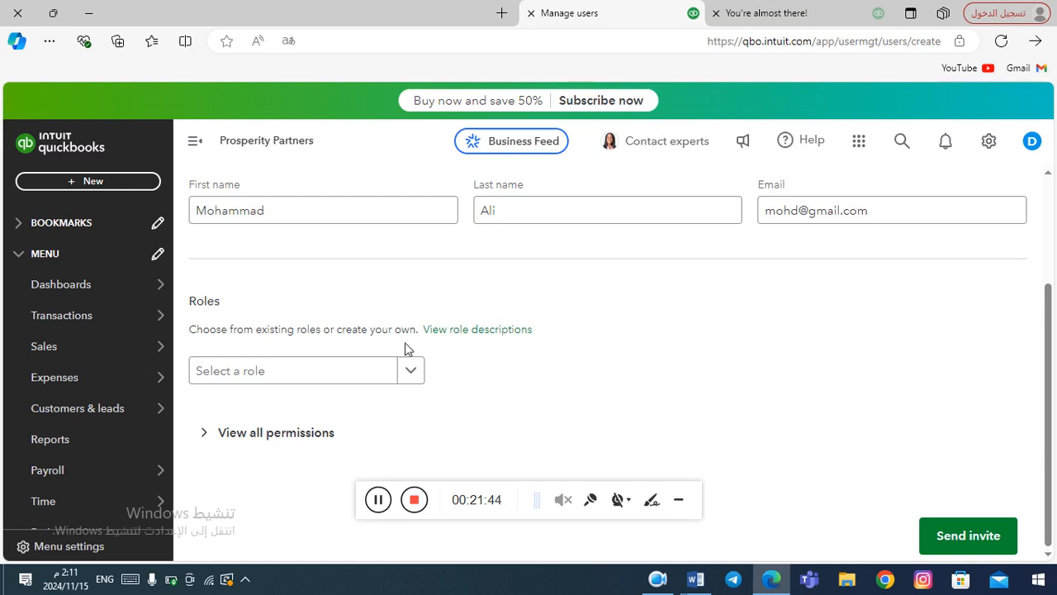
click(417, 376)
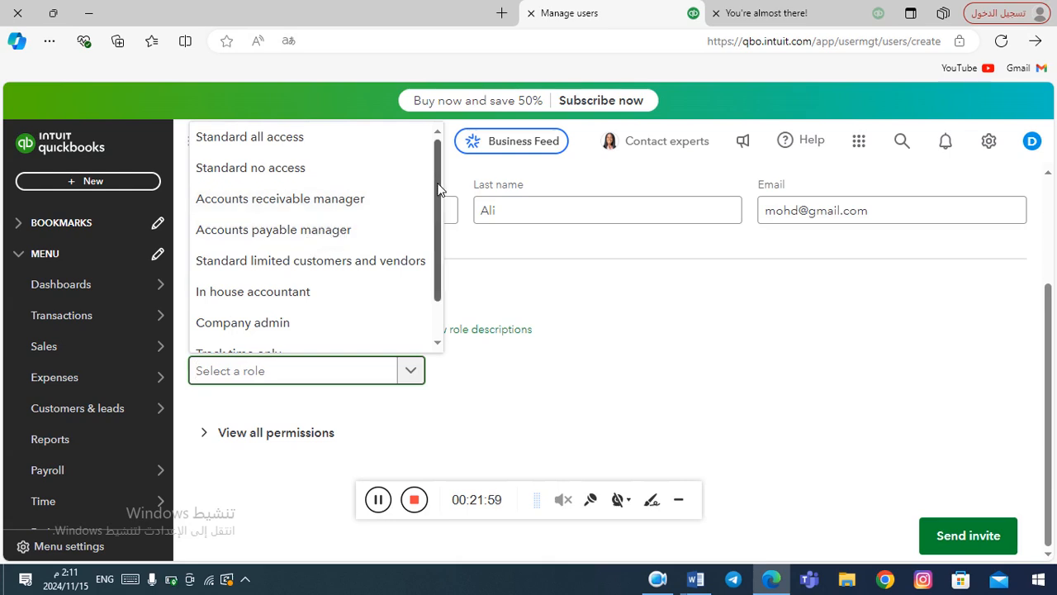
drag(439, 184, 422, 159)
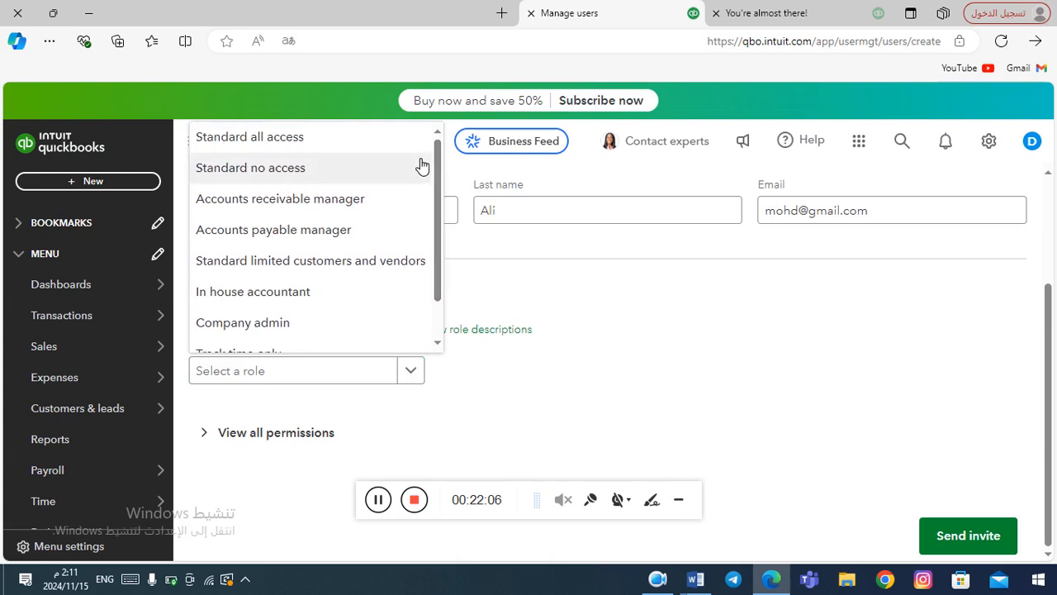
click(316, 299)
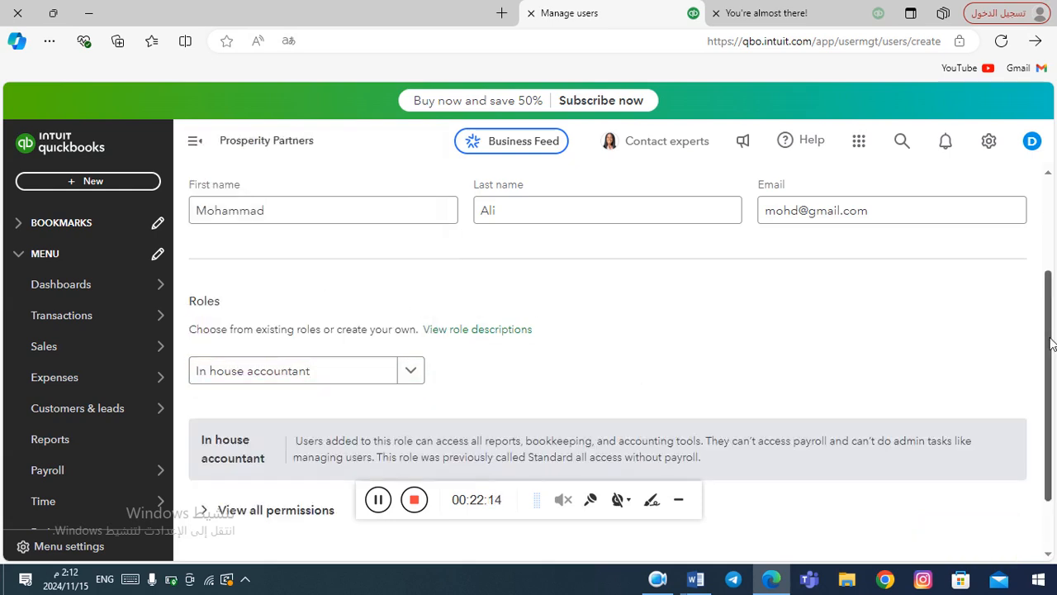
drag(1051, 342, 1046, 405)
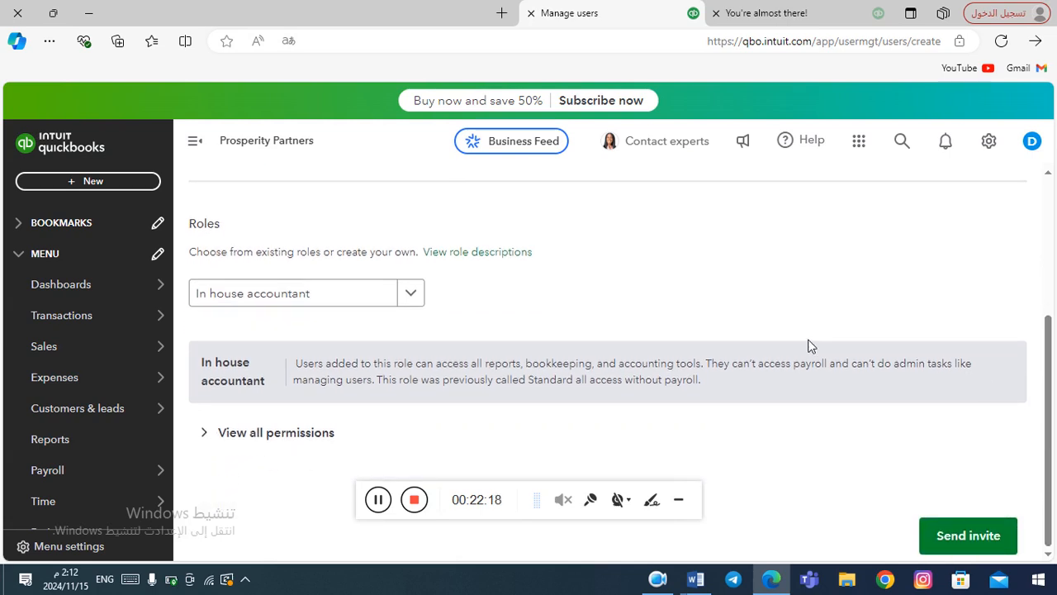
Expand View all permissions and review Sales, Expenses, Inventory, Account management and Payroll access.
click(261, 440)
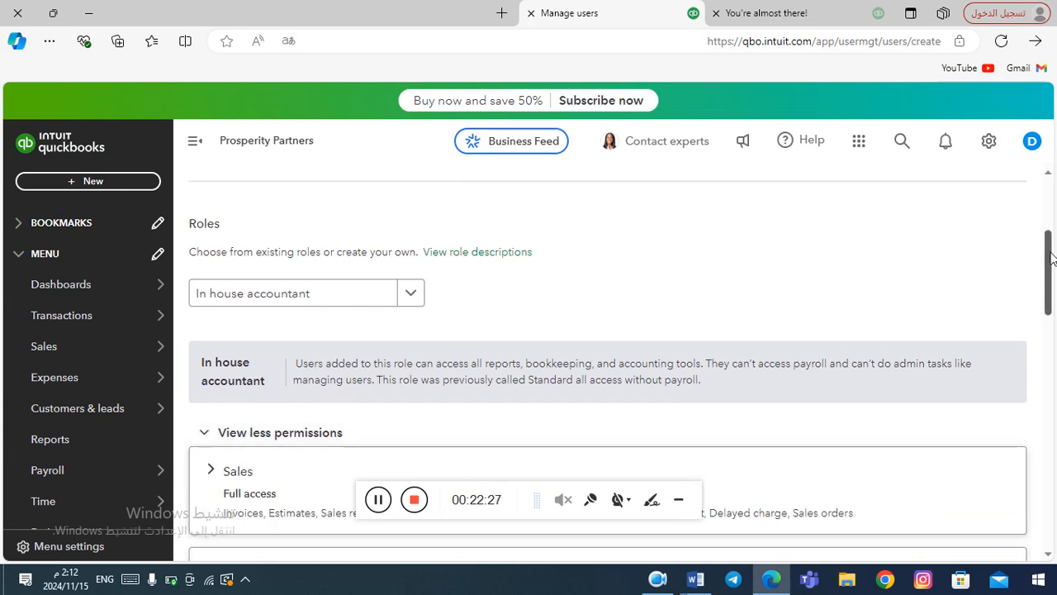
drag(1051, 258, 1047, 310)
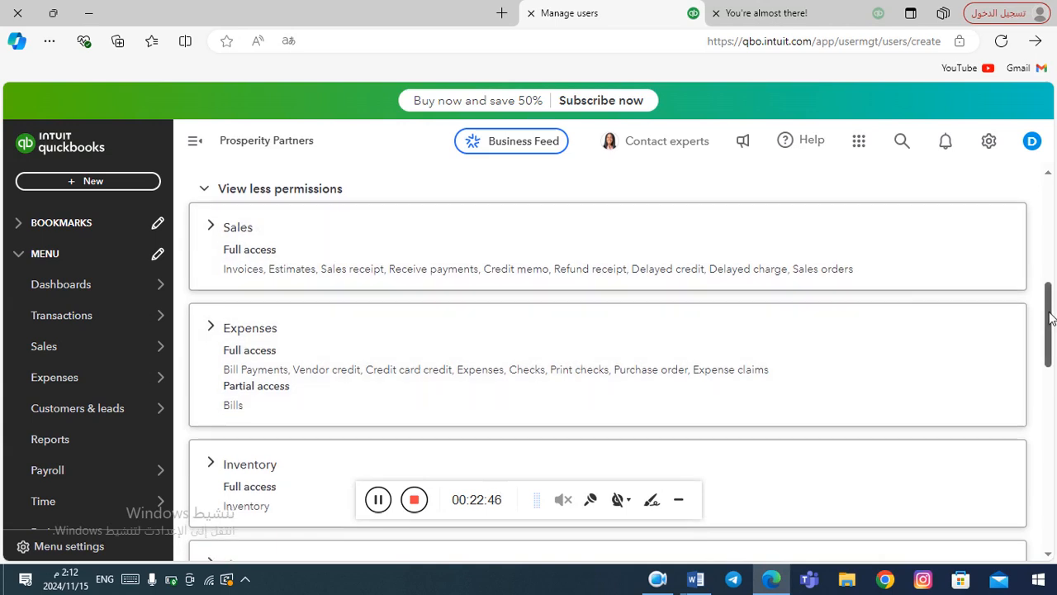
drag(1049, 308, 1022, 189)
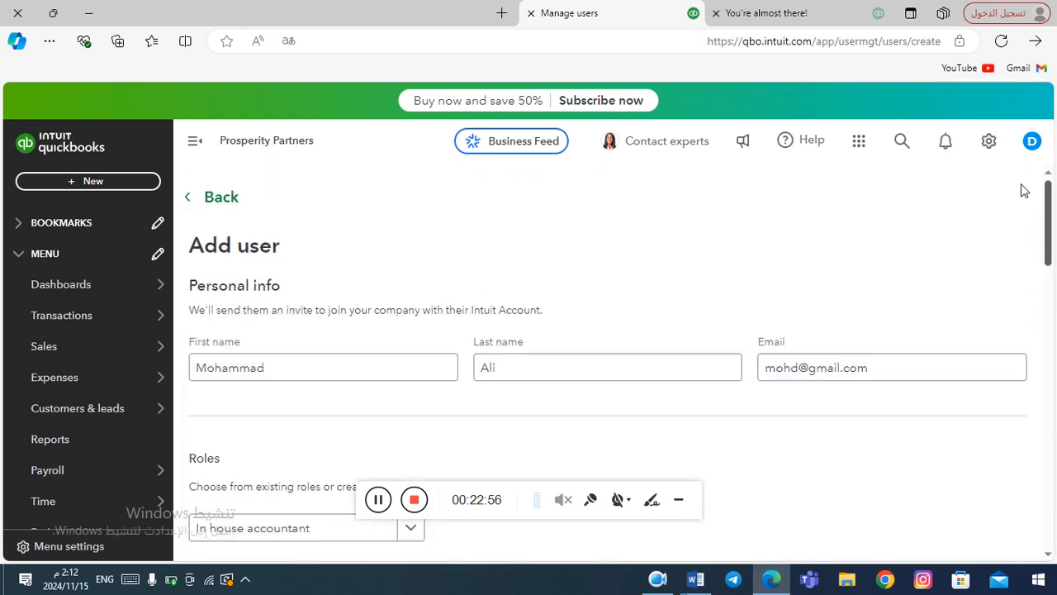
click(381, 501)
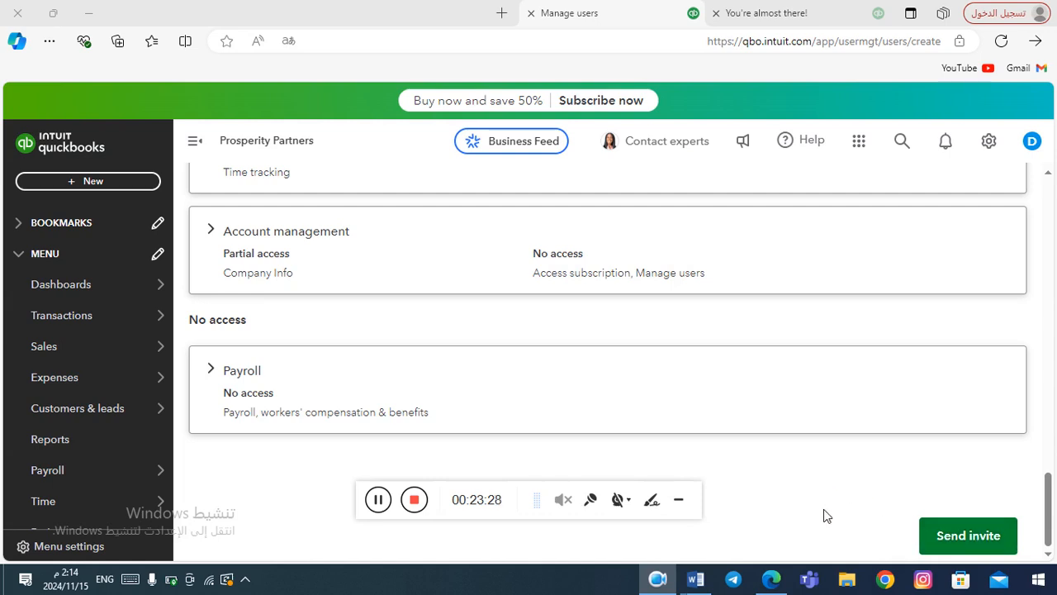
Send the invite from the Add user form, bringing up a feedback survey.
click(968, 537)
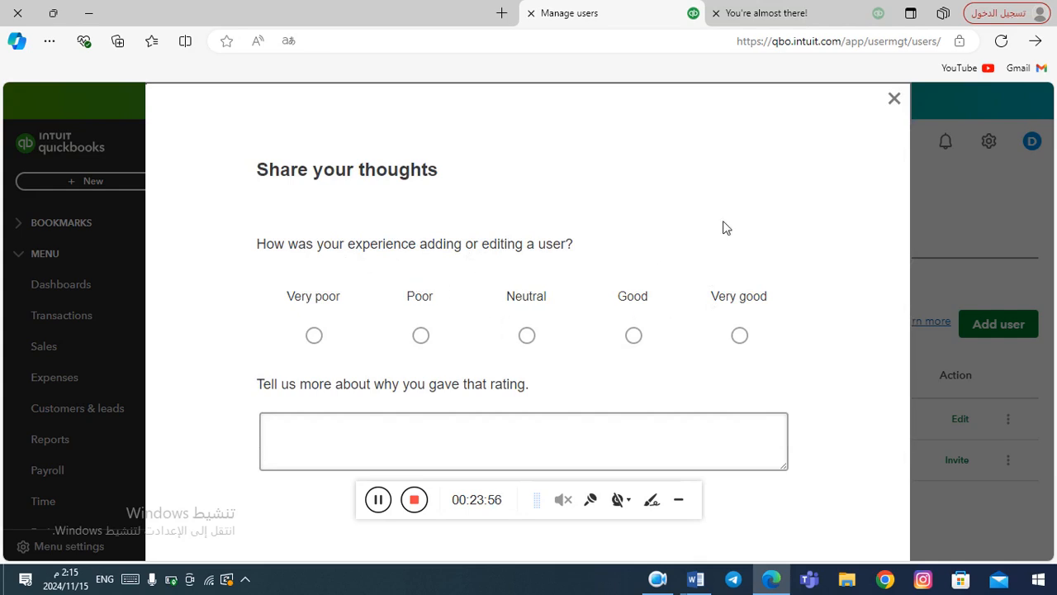
Dismiss the Share your thoughts survey and show the Accounting Firms section of Manage users.
click(898, 103)
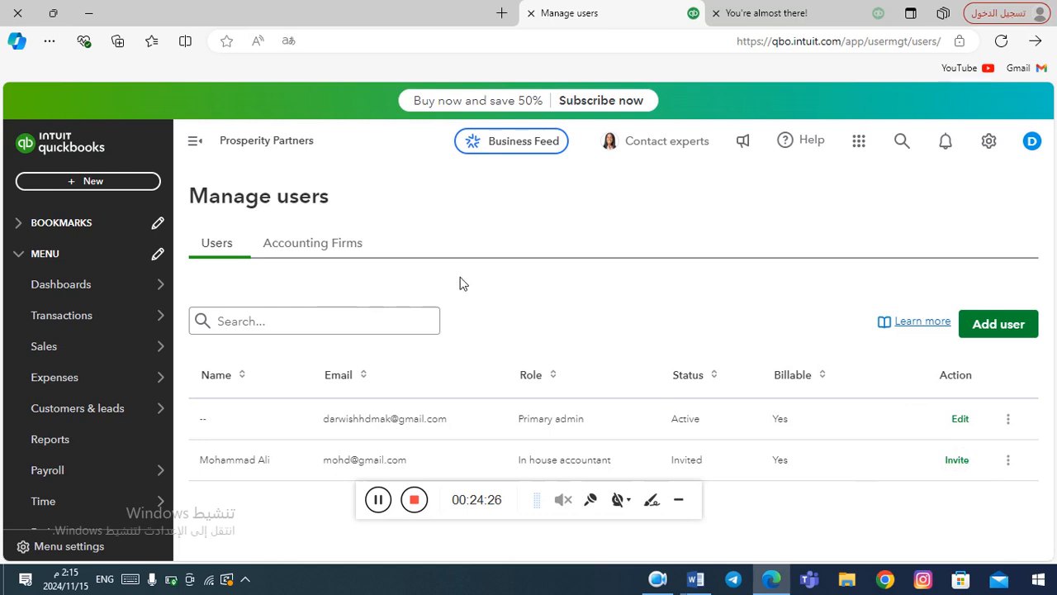
click(314, 245)
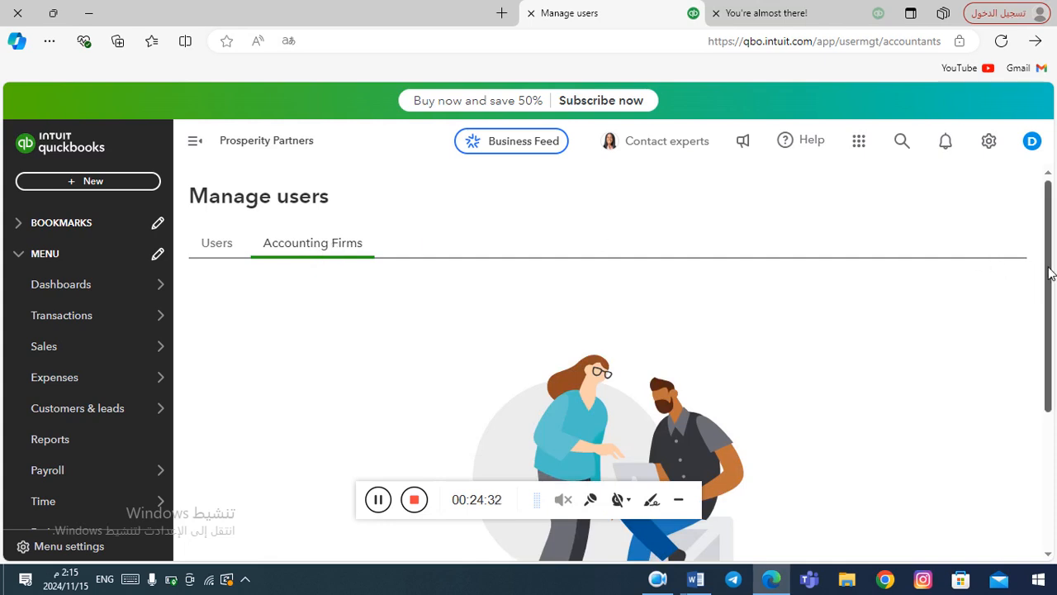
Scroll through the Accounting Firms page, which lists no connected firm.
drag(1049, 274, 1047, 443)
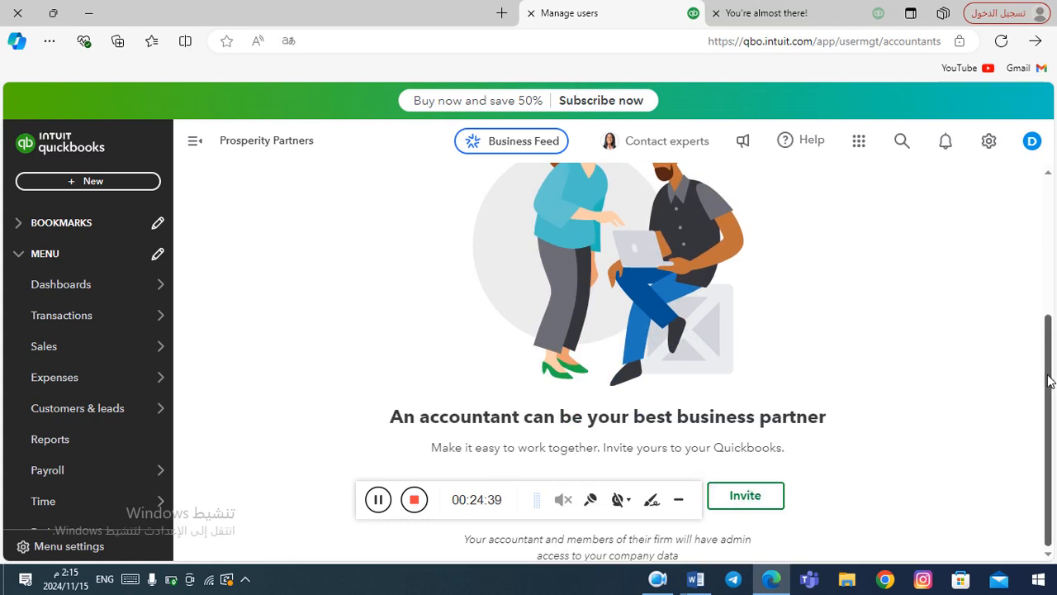
drag(1050, 380, 1051, 247)
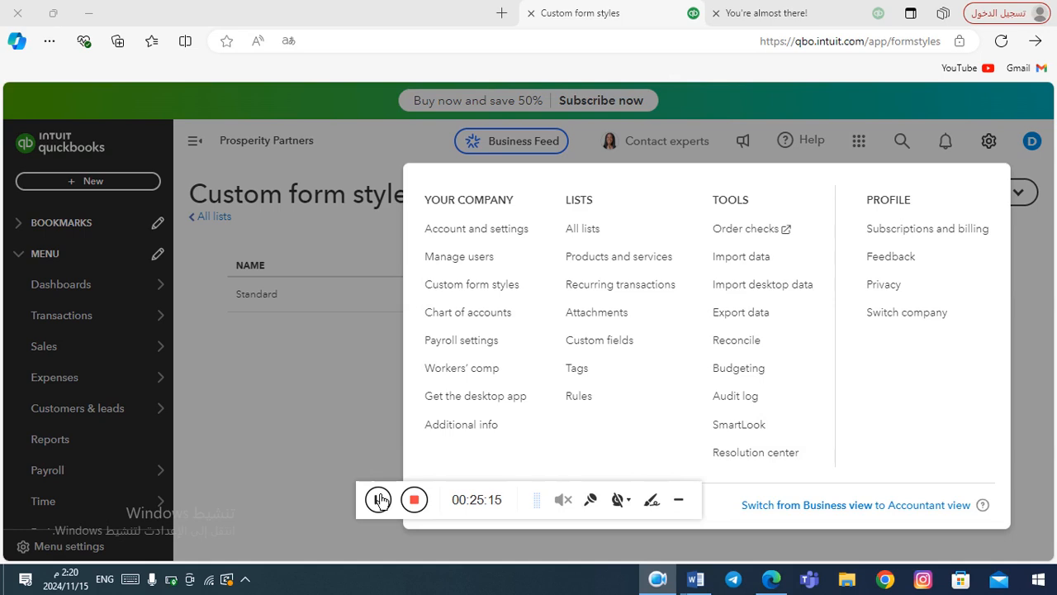
Go to Custom form styles via the gear menu and list New style types: Invoice, Estimate, Sales receipt.
click(380, 501)
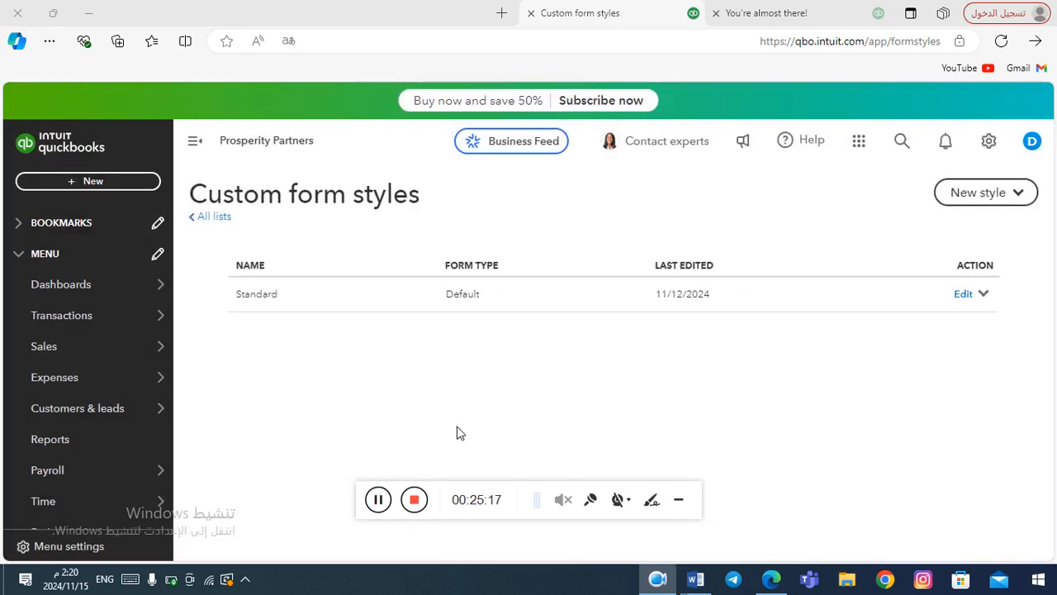
click(988, 140)
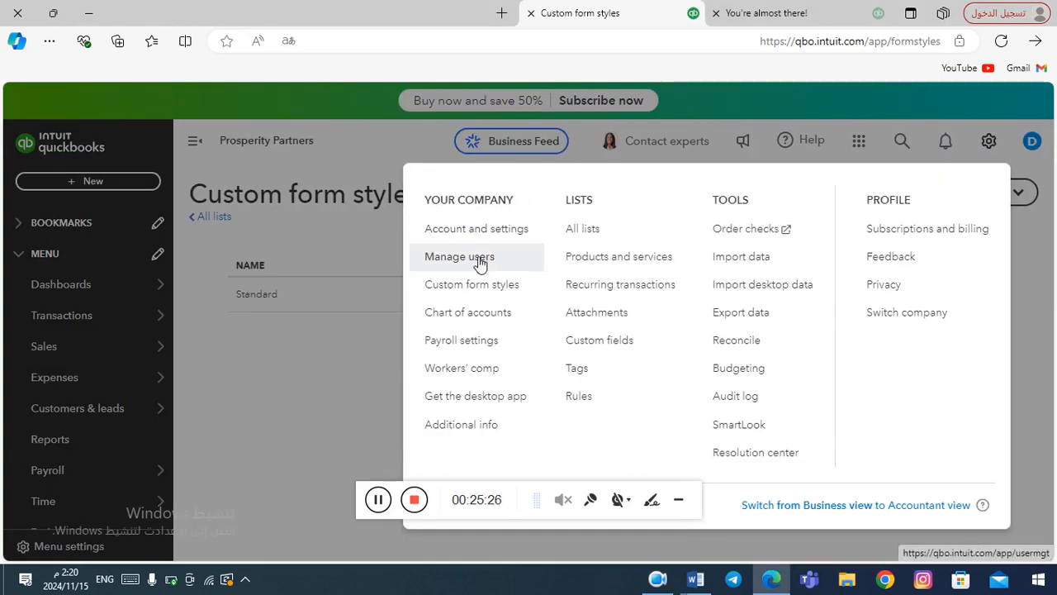
click(450, 296)
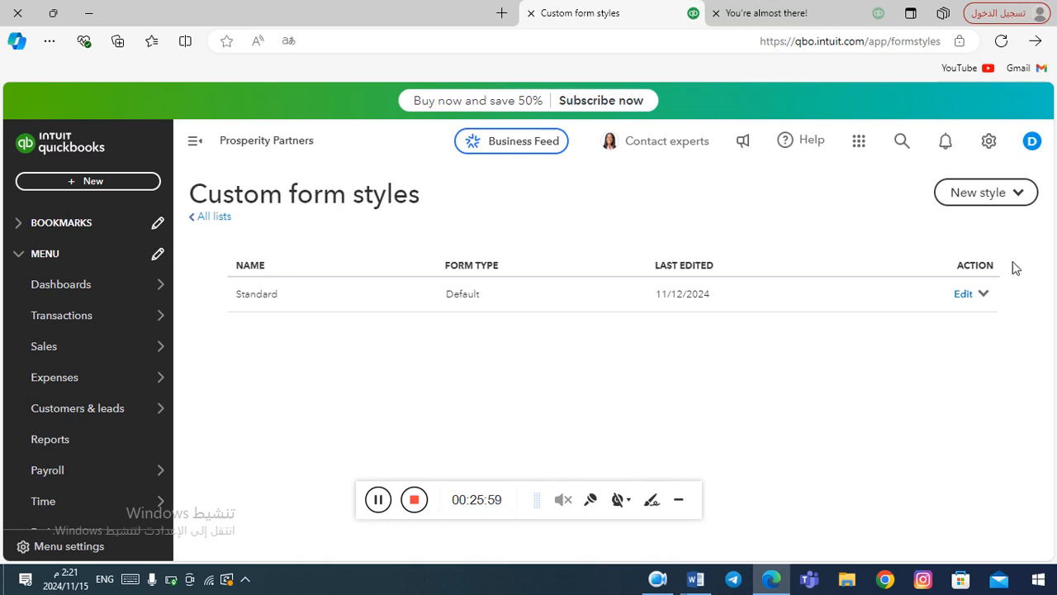
click(1021, 199)
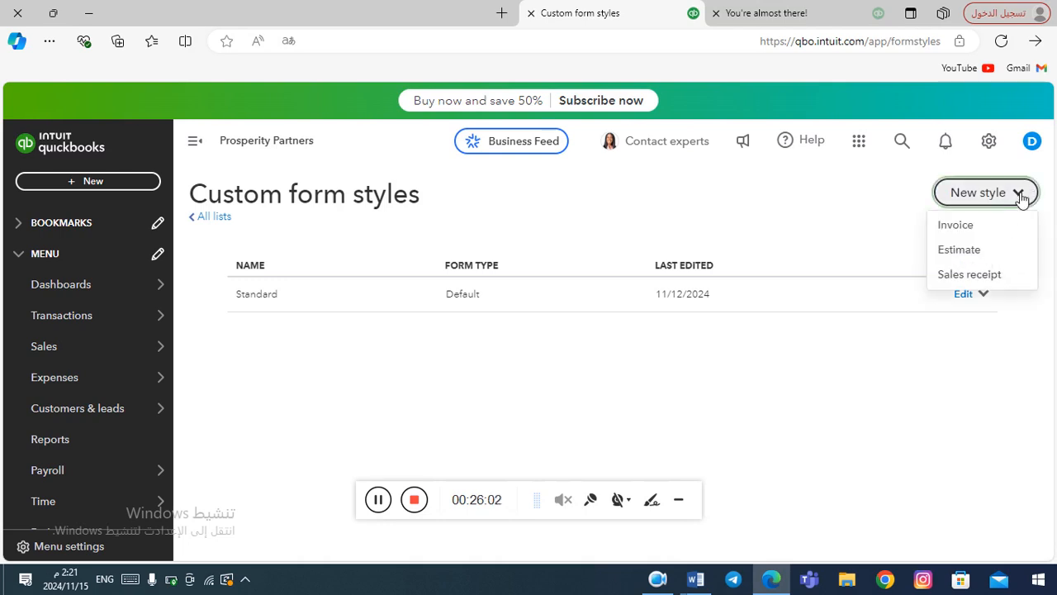
Start a new Invoice style, My INVOICE Template - 11-15 (51676), and scroll its sample preview.
click(956, 235)
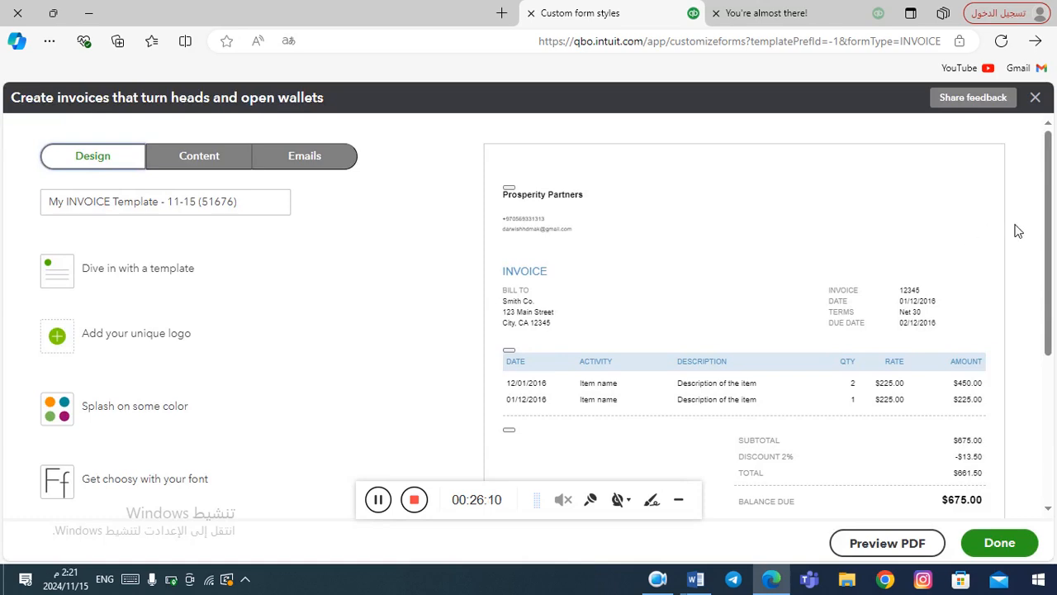
drag(1049, 224, 1048, 254)
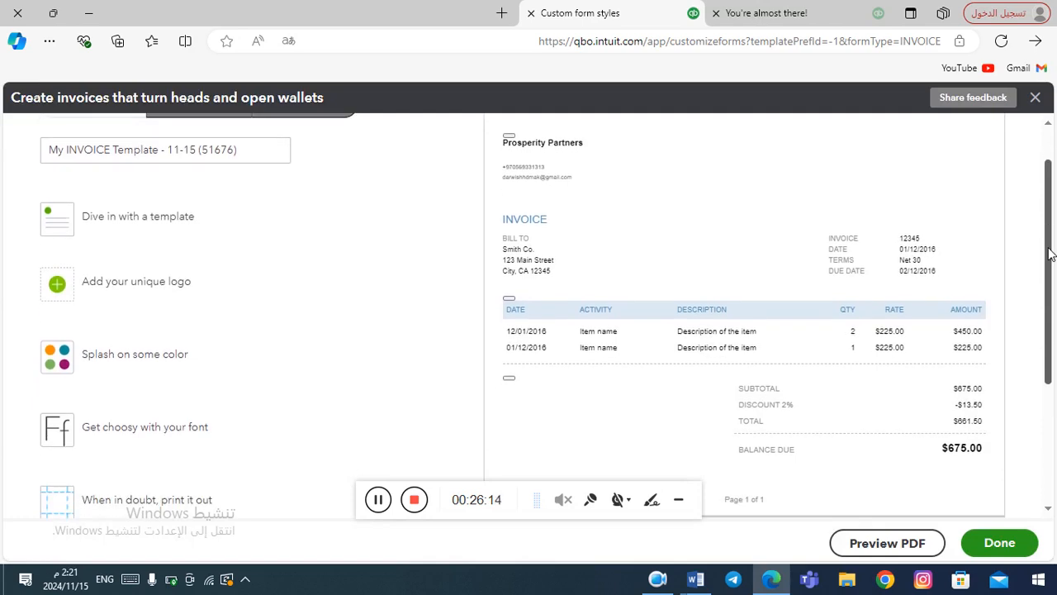
drag(1048, 249, 1038, 200)
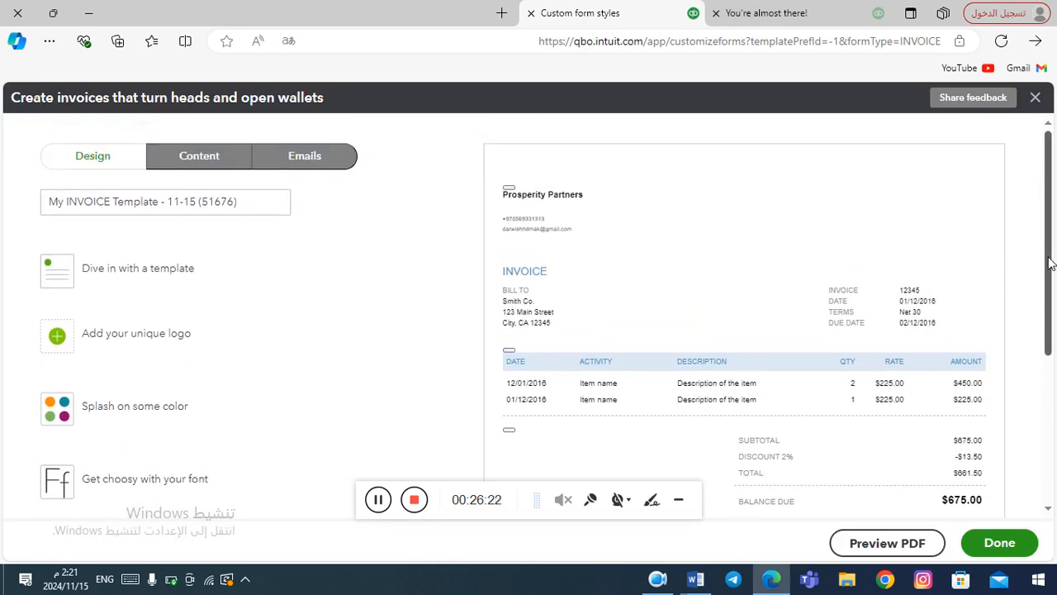
mouse_move(1051, 264)
mouse_down()
mouse_move(1050, 438)
mouse_move(1044, 251)
mouse_up()
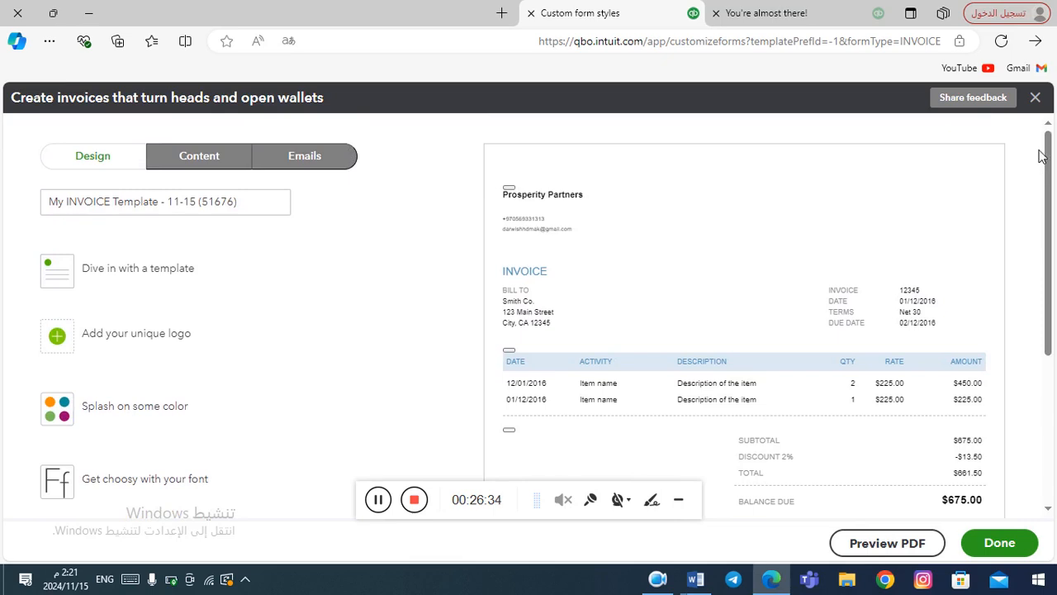
Exit the invoice editor without saving, return to Custom form styles, and list the New style choices.
click(1036, 98)
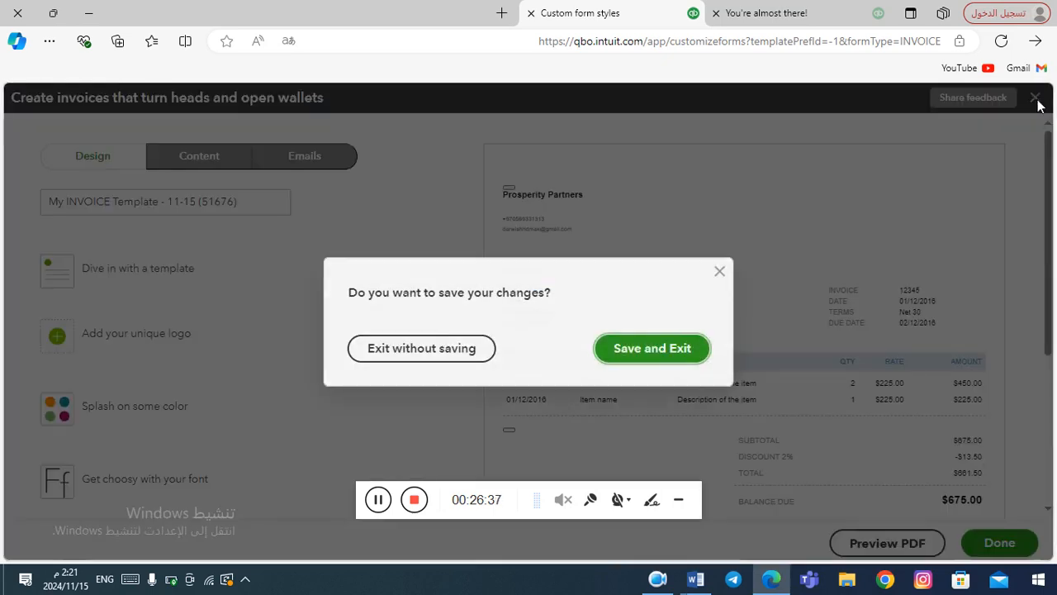
click(398, 350)
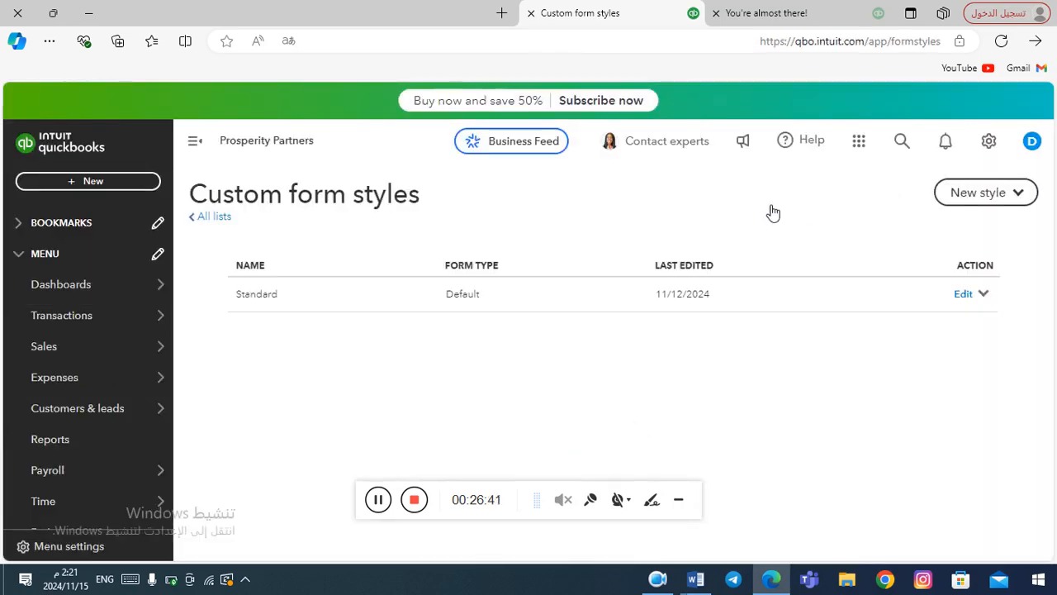
click(988, 141)
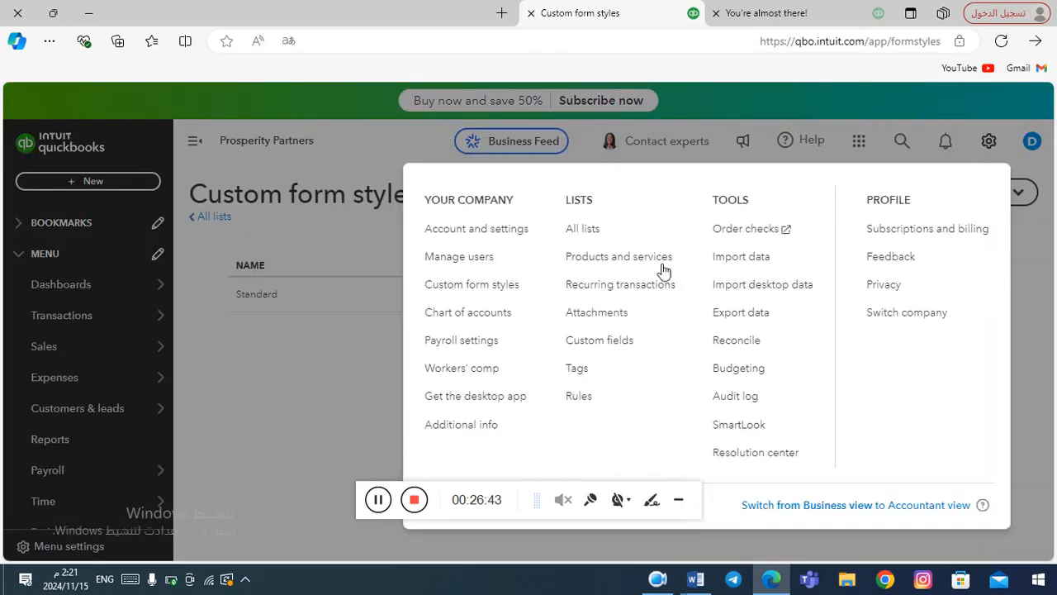
click(473, 293)
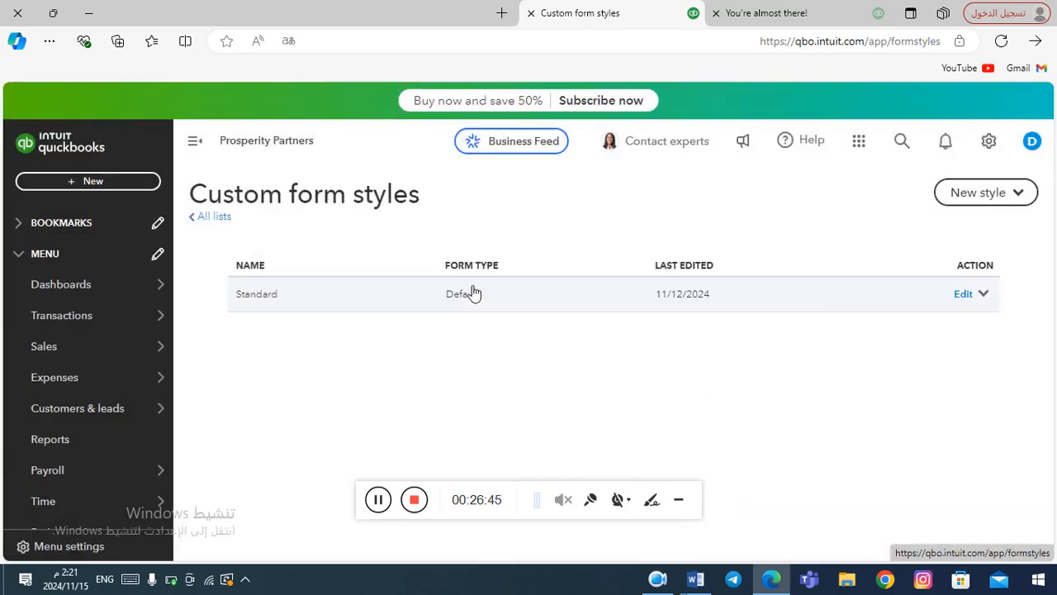
click(1015, 196)
Start another Invoice style and display the Dive in with a template gallery (Airy new, Modern, Fresh, Bold).
click(956, 226)
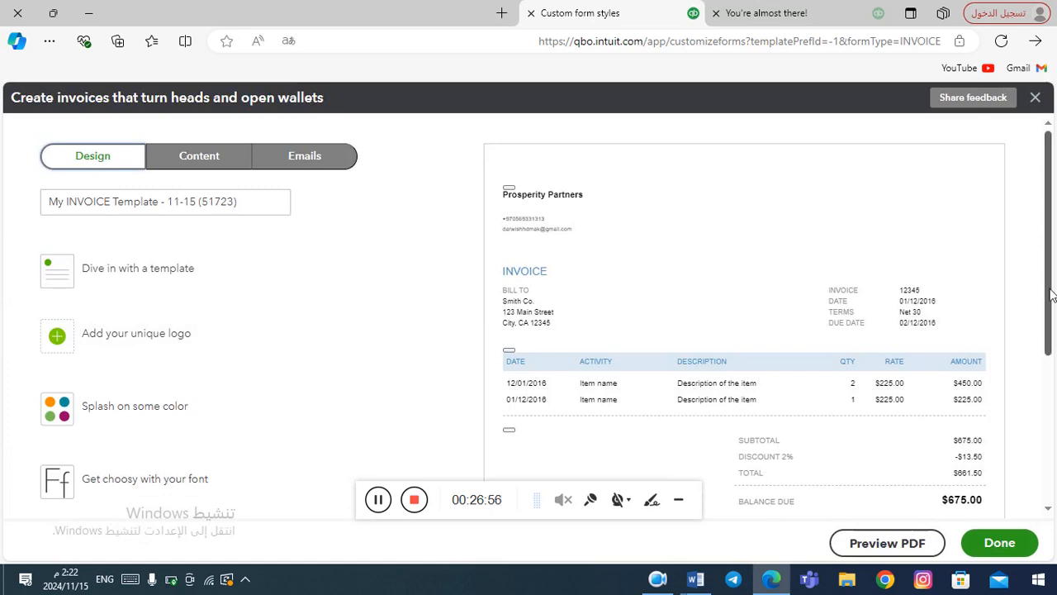
scroll(1050, 322, down, 1)
scroll(1050, 322, down, 1)
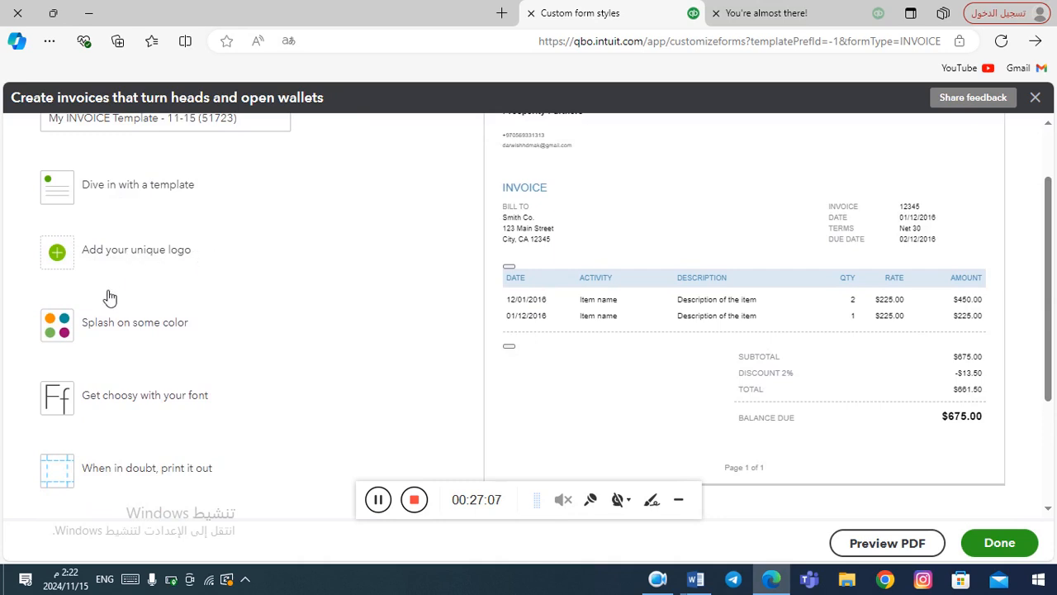
click(108, 189)
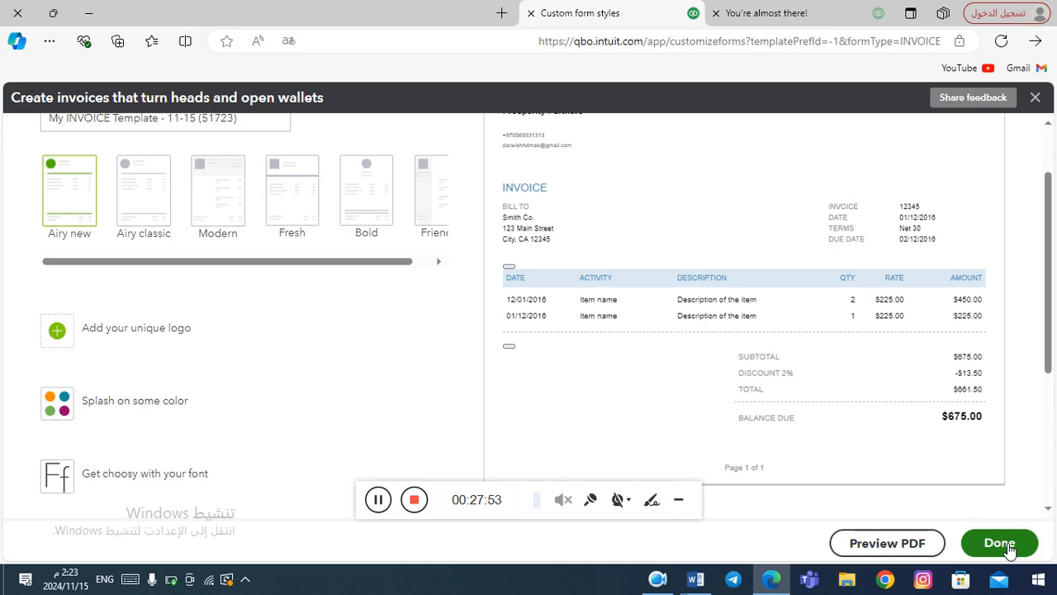
Finish the invoice editor with Done, returning to Custom form styles showing only Standard.
click(1007, 548)
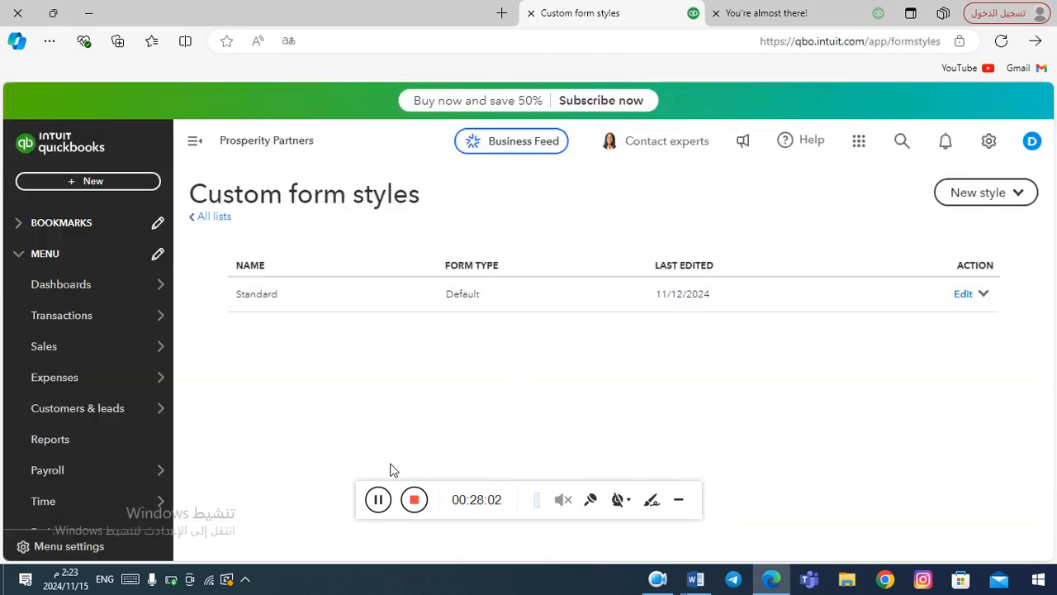
click(378, 501)
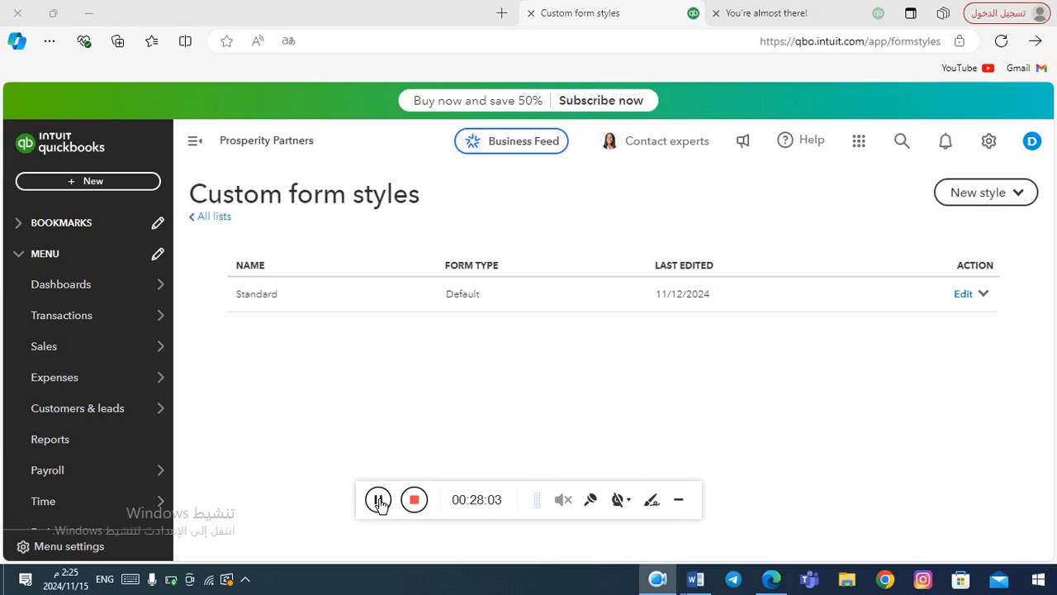